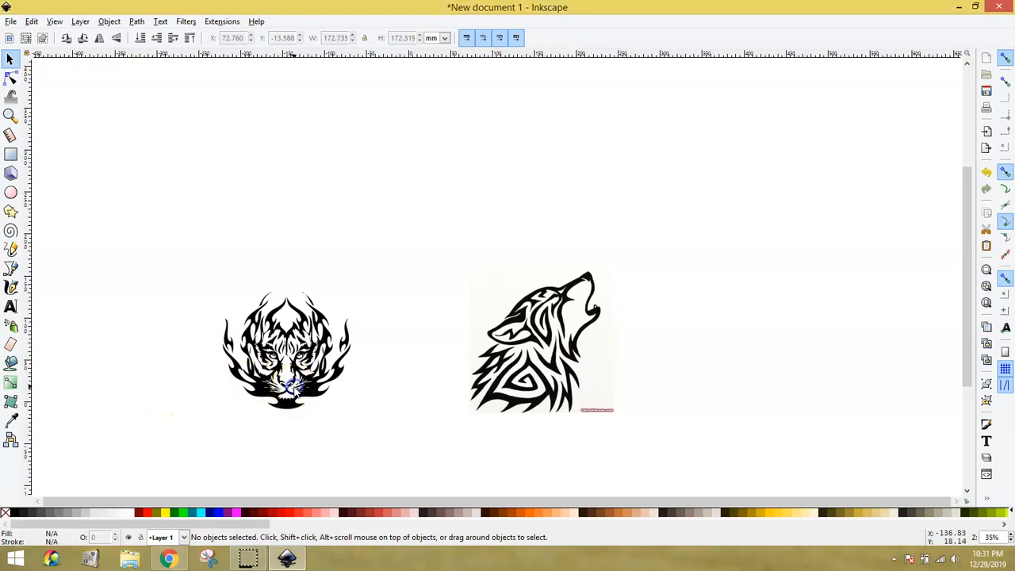
# Trace the tiger image with a brightness cutoff of 0.450 and move the traced path above and left of the original
pyautogui.click(318, 390)
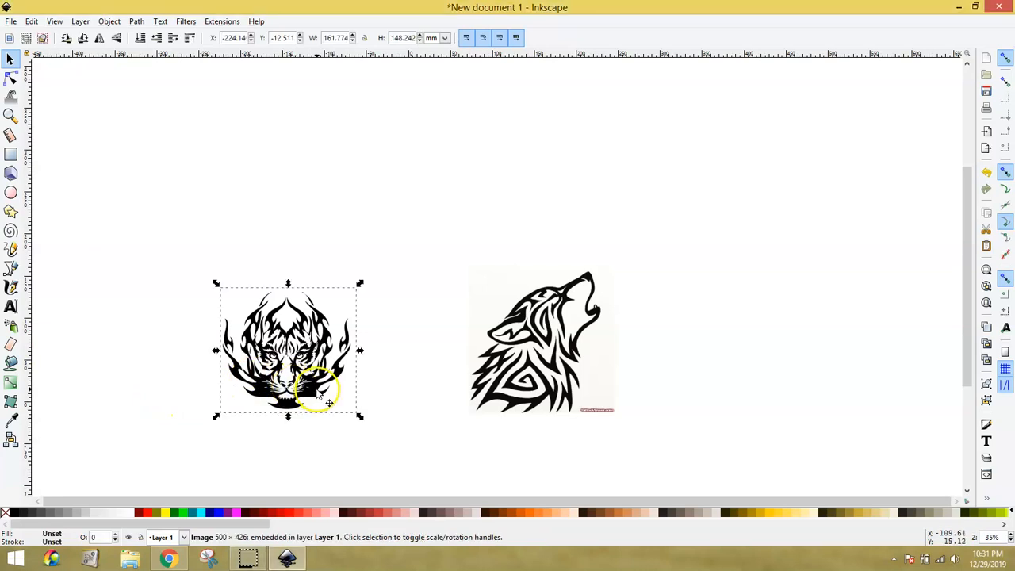
pyautogui.click(137, 21)
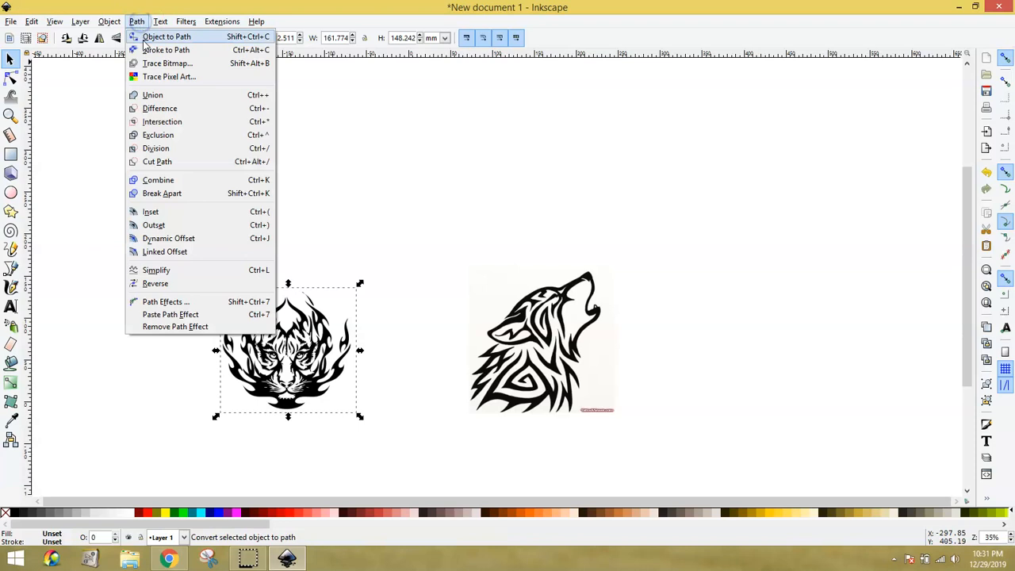
pyautogui.click(154, 62)
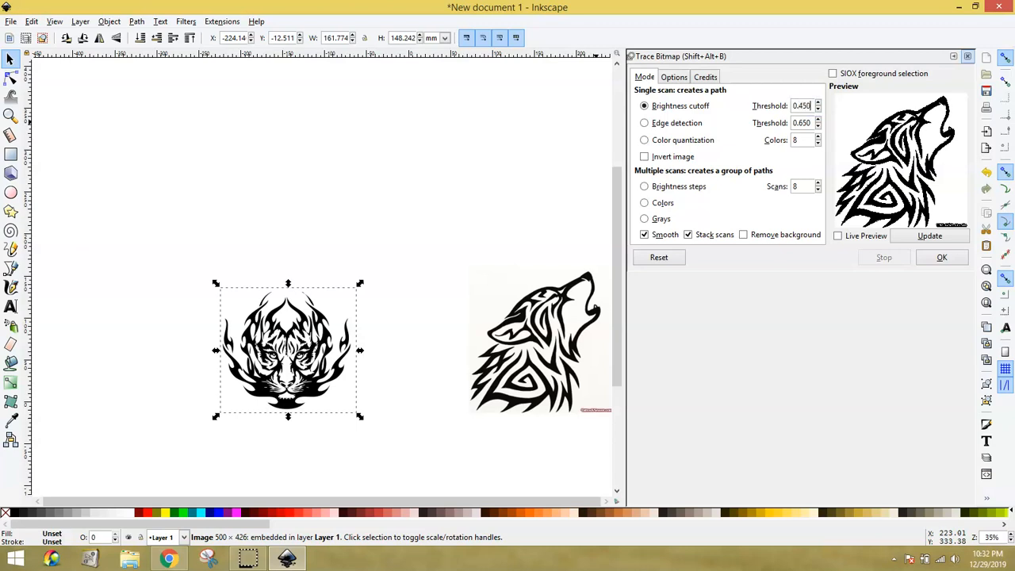
pyautogui.click(941, 237)
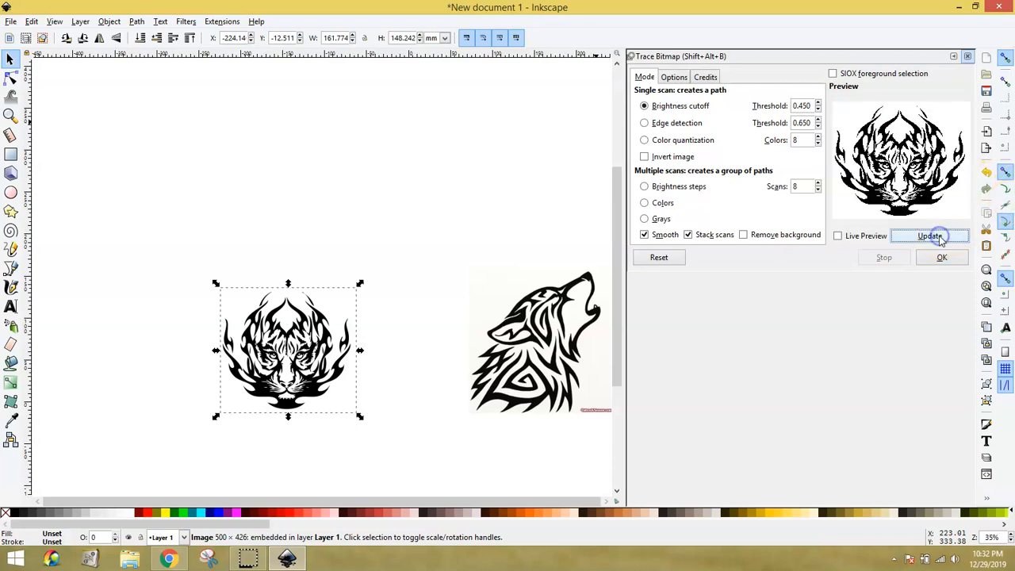
pyautogui.click(941, 258)
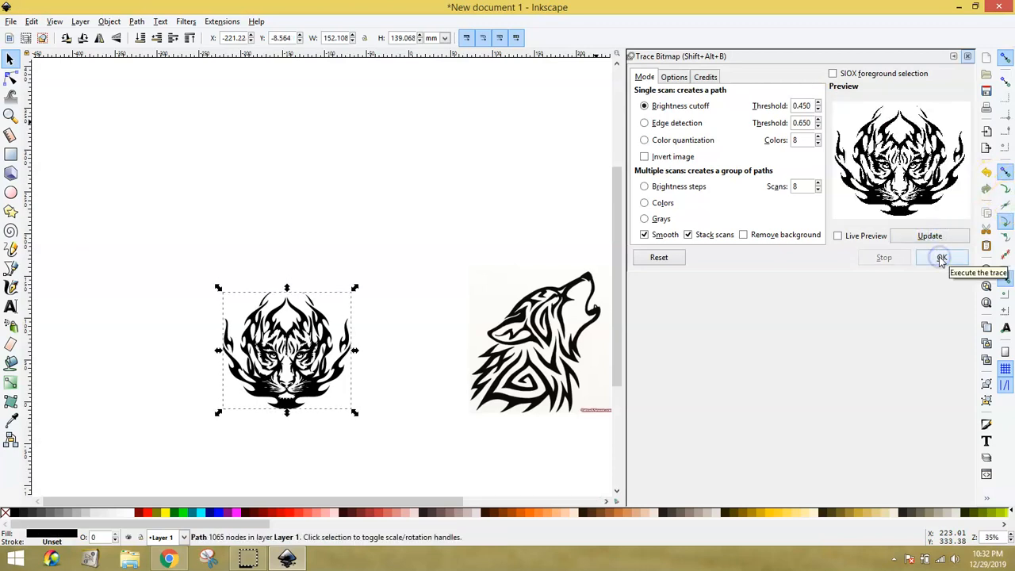
pyautogui.moveTo(279, 386)
pyautogui.mouseDown()
pyautogui.moveTo(116, 218)
pyautogui.moveTo(132, 186)
pyautogui.moveTo(138, 196)
pyautogui.mouseUp()
pyautogui.click(252, 195)
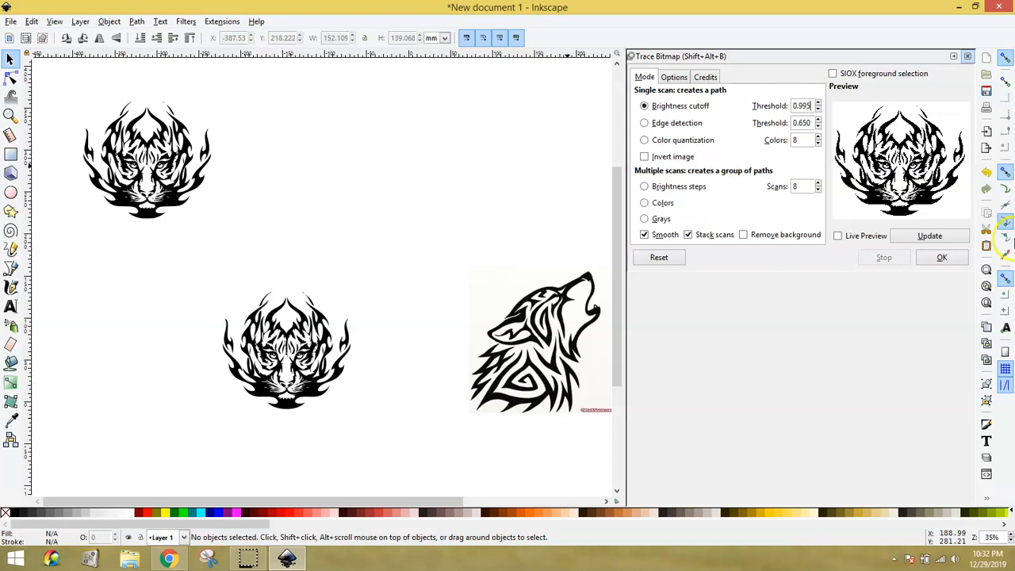
# Trace the original tiger image with a brightness cutoff of 0.995 and place the new path beside the first trace
pyautogui.click(312, 378)
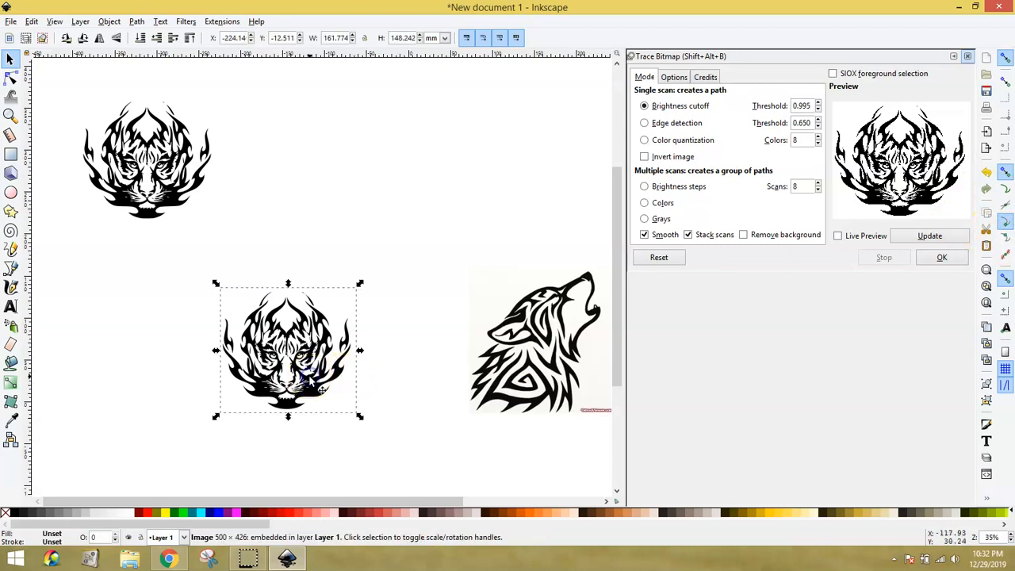
pyautogui.click(930, 237)
pyautogui.click(941, 257)
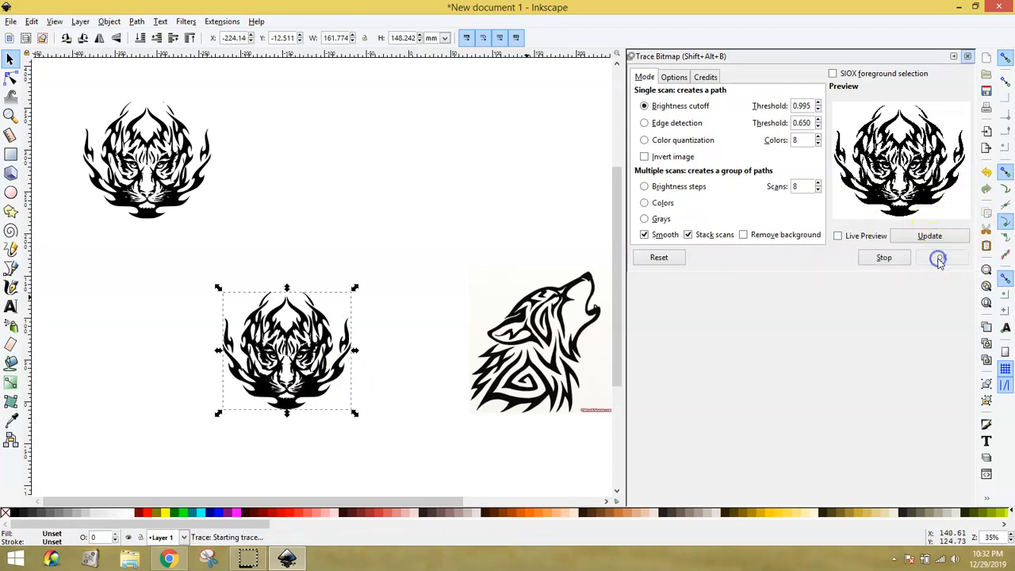
pyautogui.moveTo(309, 393)
pyautogui.mouseDown()
pyautogui.moveTo(340, 208)
pyautogui.moveTo(324, 198)
pyautogui.moveTo(357, 206)
pyautogui.mouseUp()
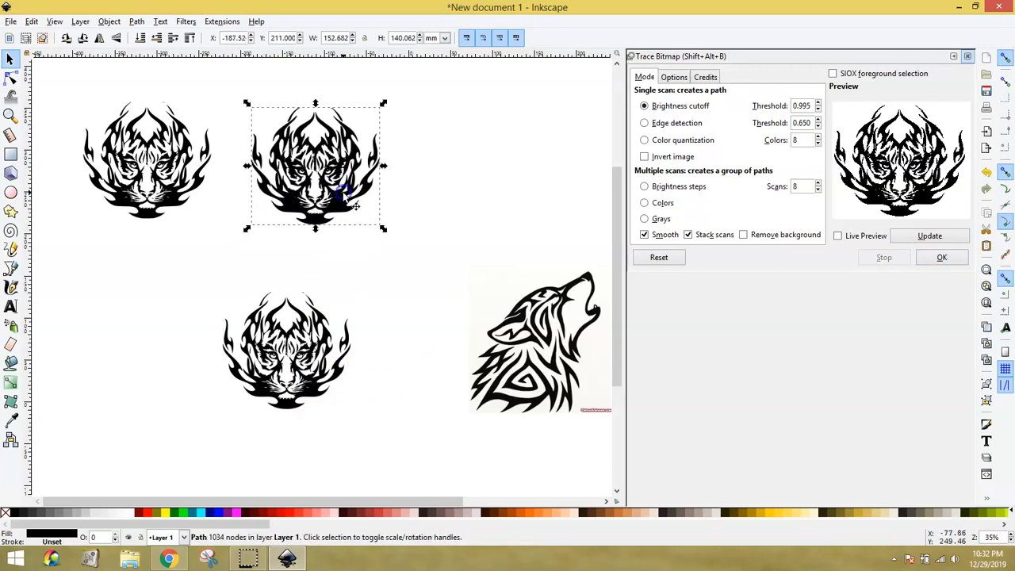
pyautogui.click(428, 222)
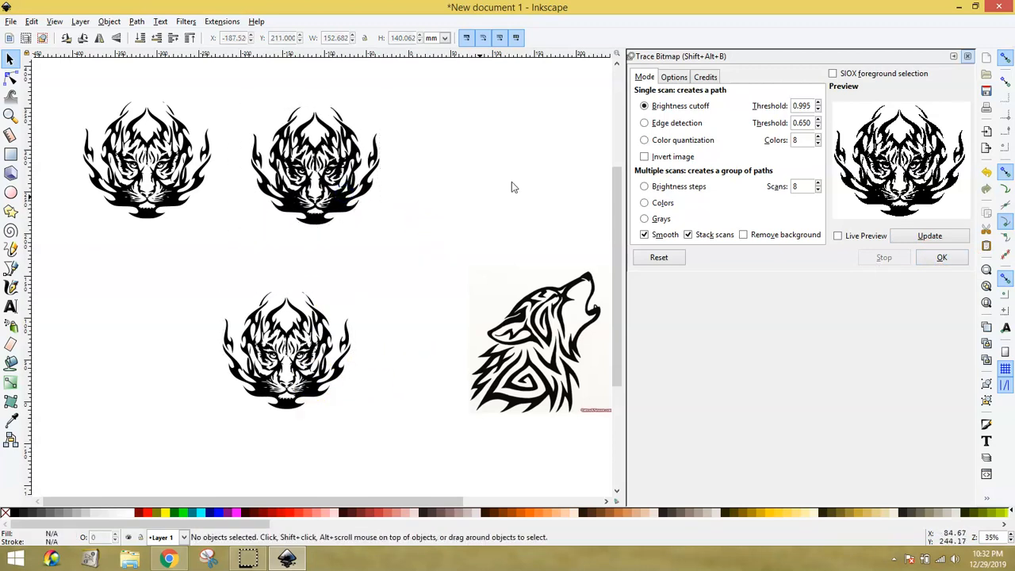
pyautogui.click(969, 56)
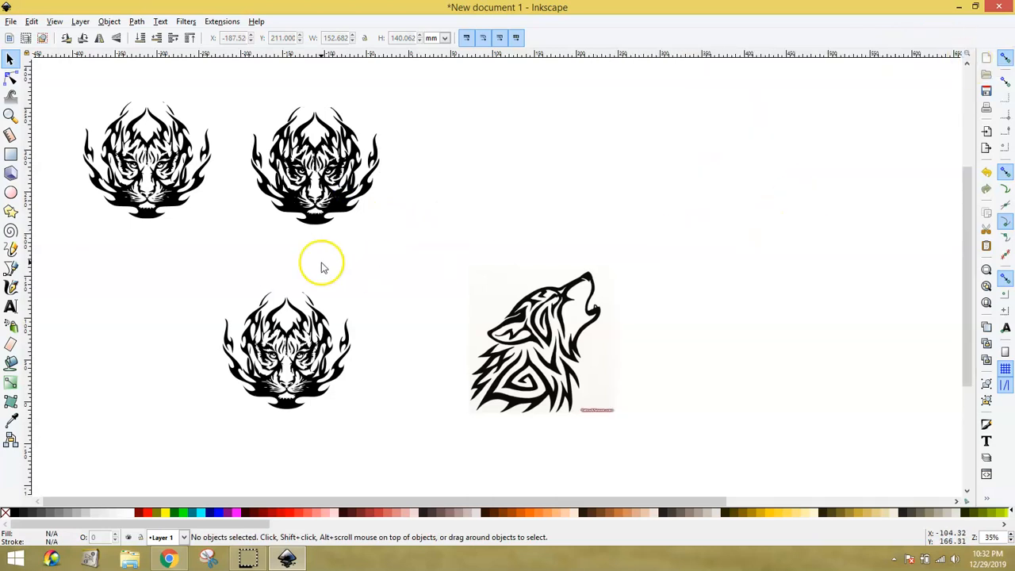
# Break apart the first tiger trace, made with the 0.450 threshold, into separate paths
pyautogui.click(171, 196)
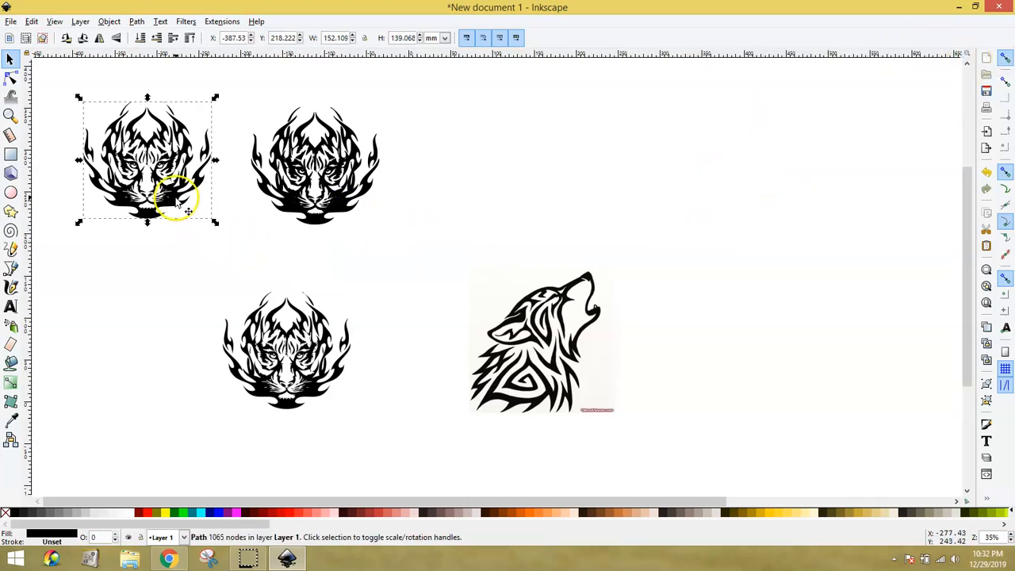
pyautogui.click(136, 21)
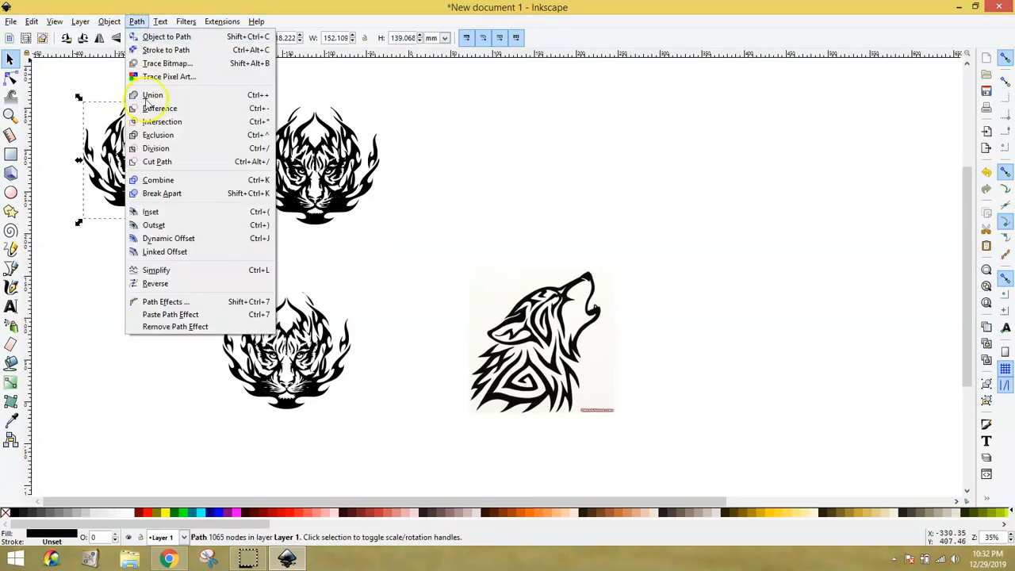
pyautogui.click(165, 193)
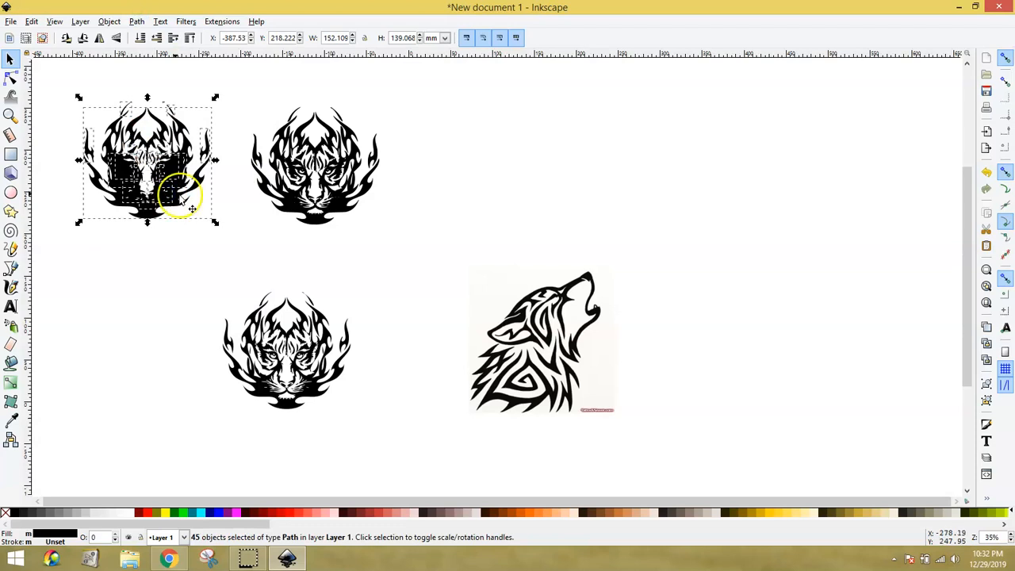
pyautogui.click(255, 252)
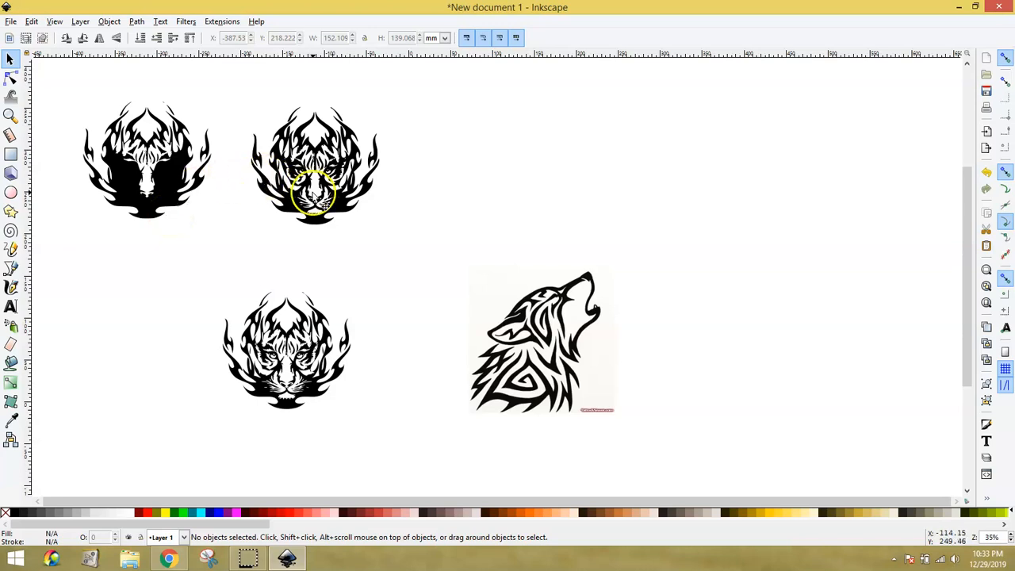
# Break apart the second tiger trace, made with the 0.995 threshold, into separate paths
pyautogui.click(358, 216)
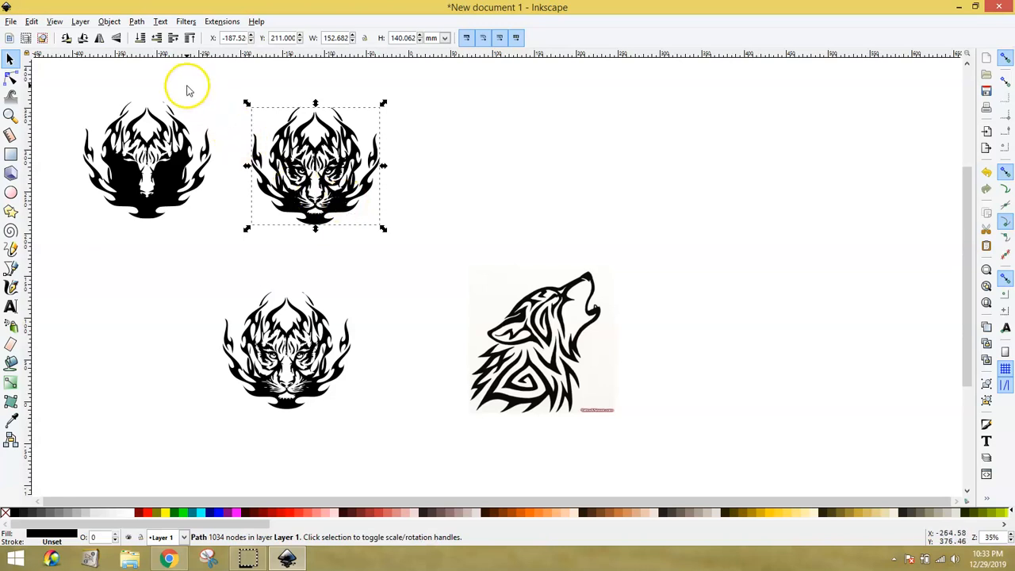
pyautogui.click(137, 23)
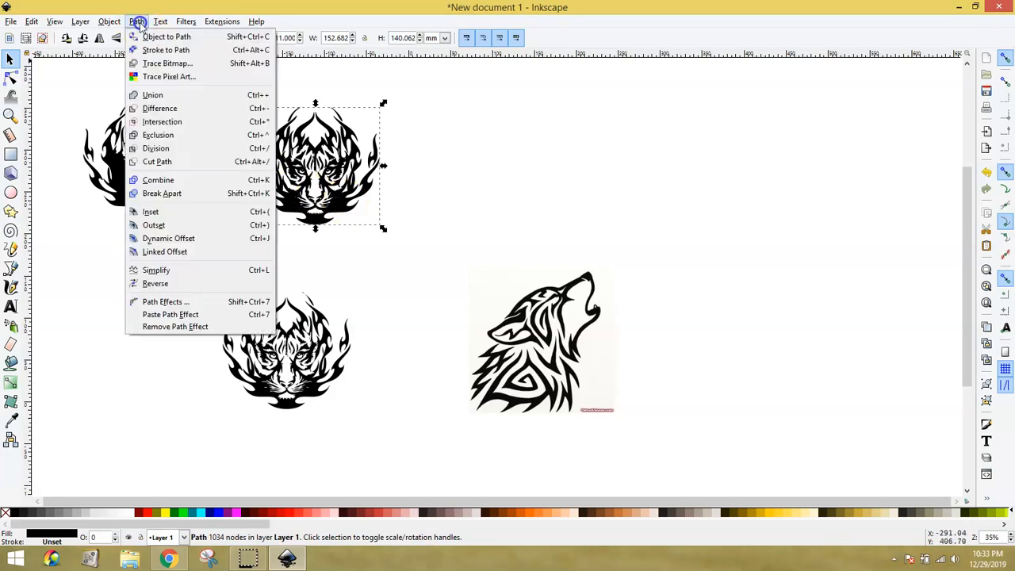
pyautogui.click(162, 194)
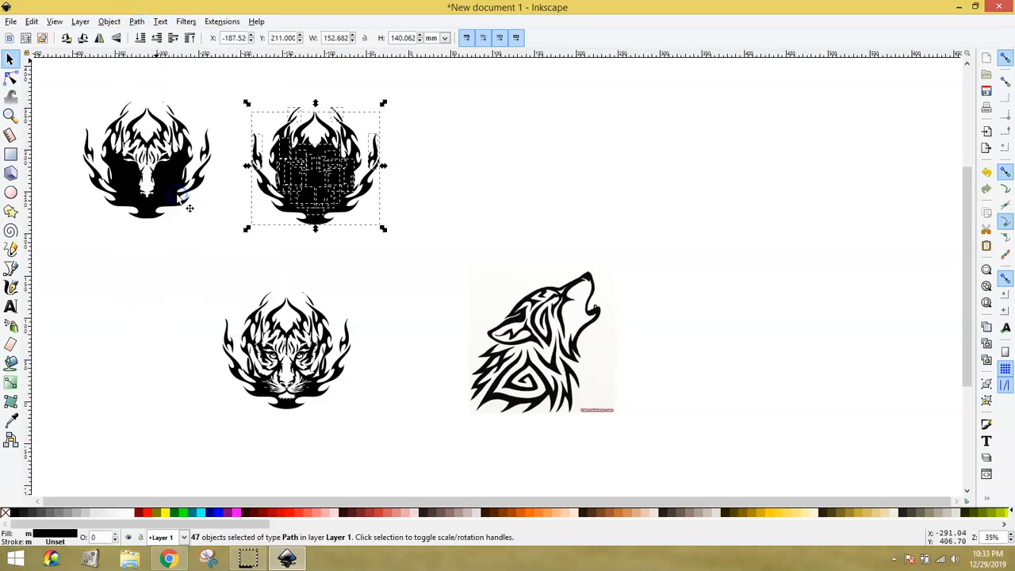
pyautogui.click(450, 219)
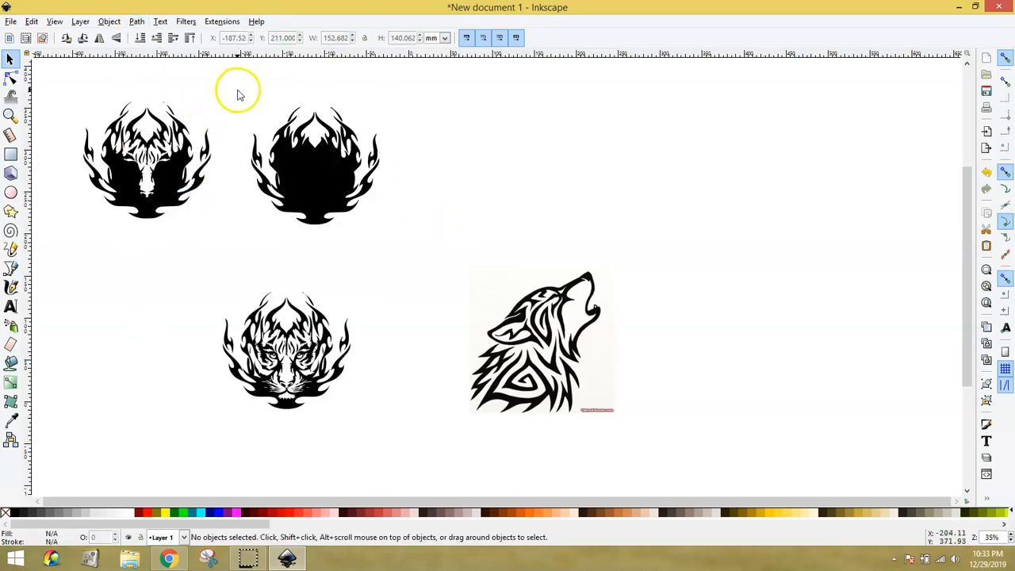
# Union all the pieces of the second tiger trace into one silhouette and fill it with yellow (#FFFF00)
pyautogui.moveTo(229, 90); pyautogui.dragTo(447, 241)
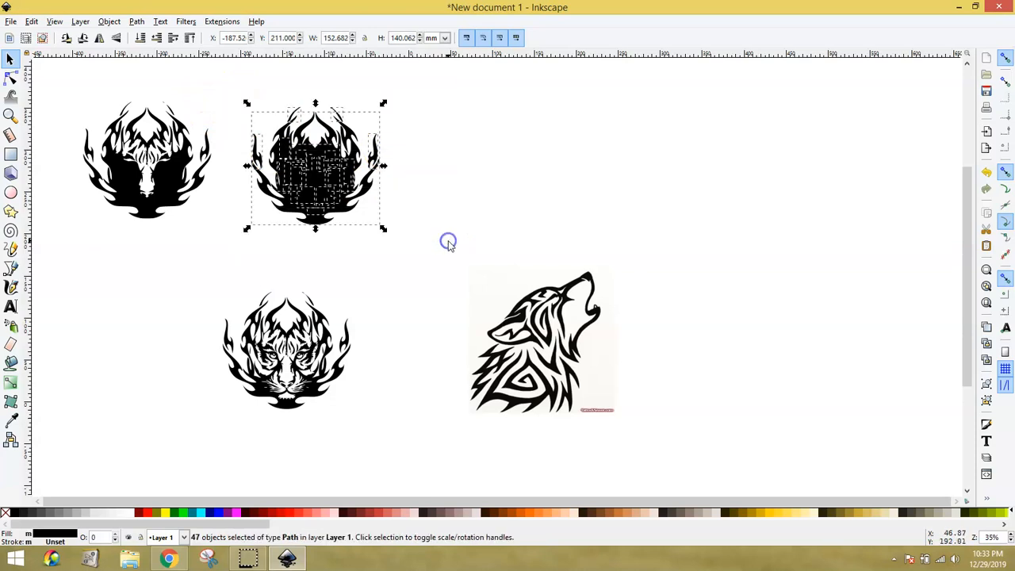
pyautogui.click(137, 22)
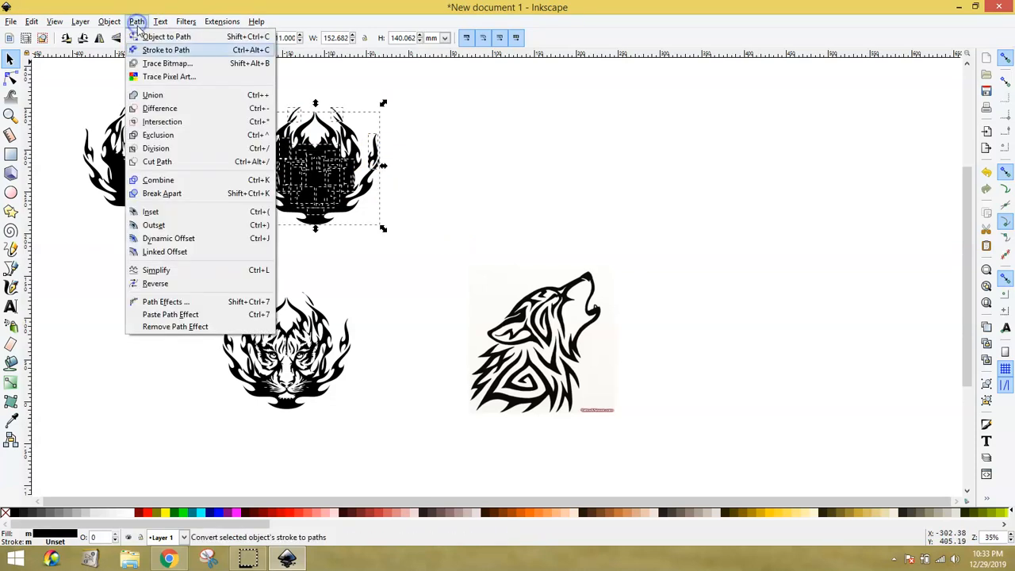
pyautogui.click(153, 95)
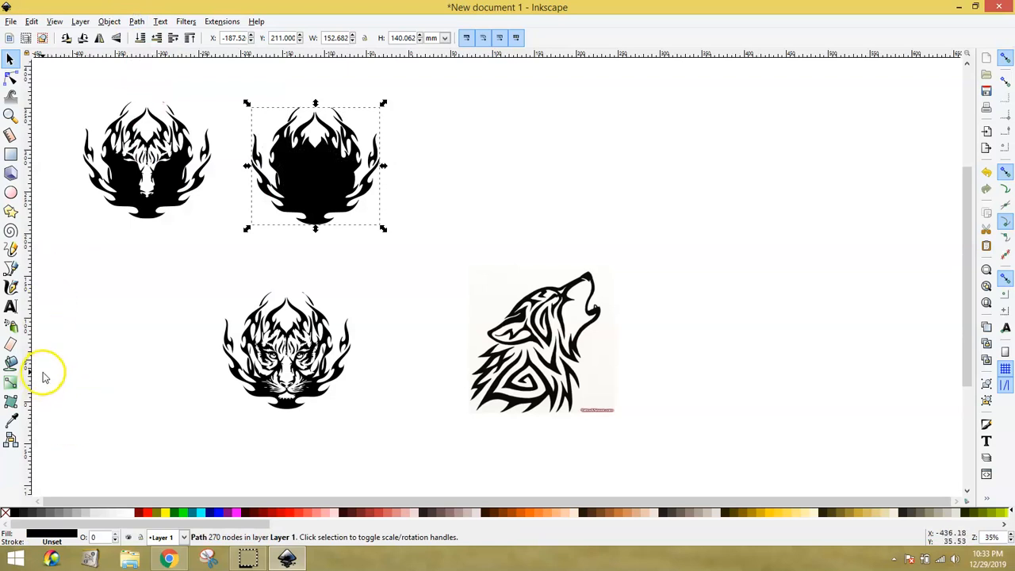
pyautogui.click(148, 513)
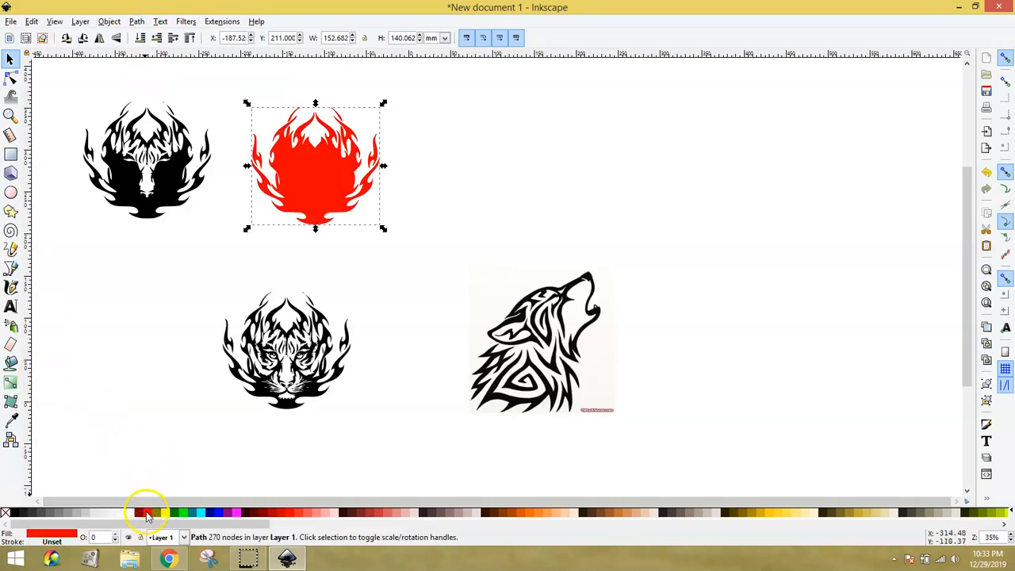
pyautogui.click(166, 513)
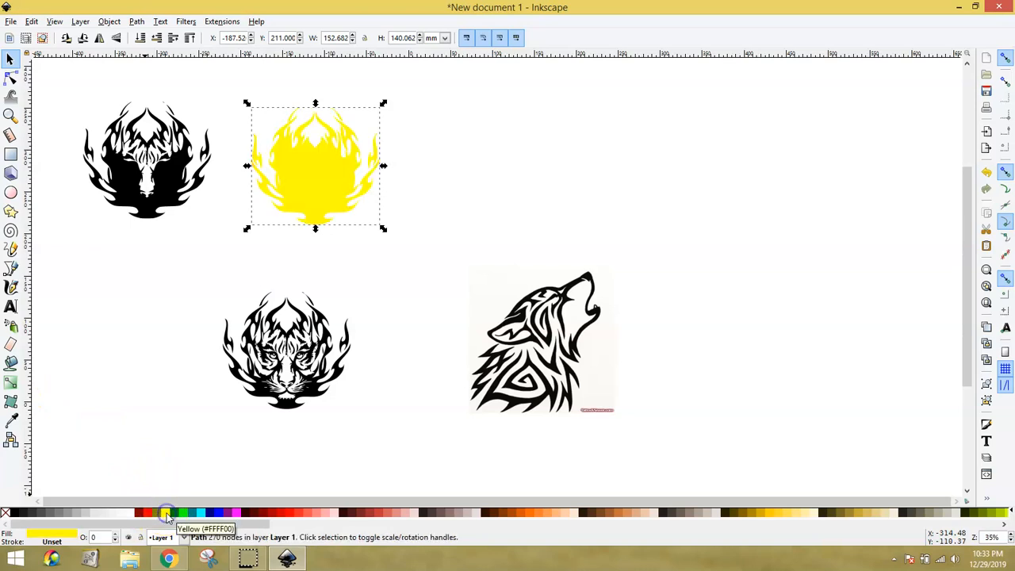
# Place the yellow silhouette behind the original tiger image and center the two on both axes, relative to the smallest object
pyautogui.moveTo(309, 181); pyautogui.dragTo(284, 380)
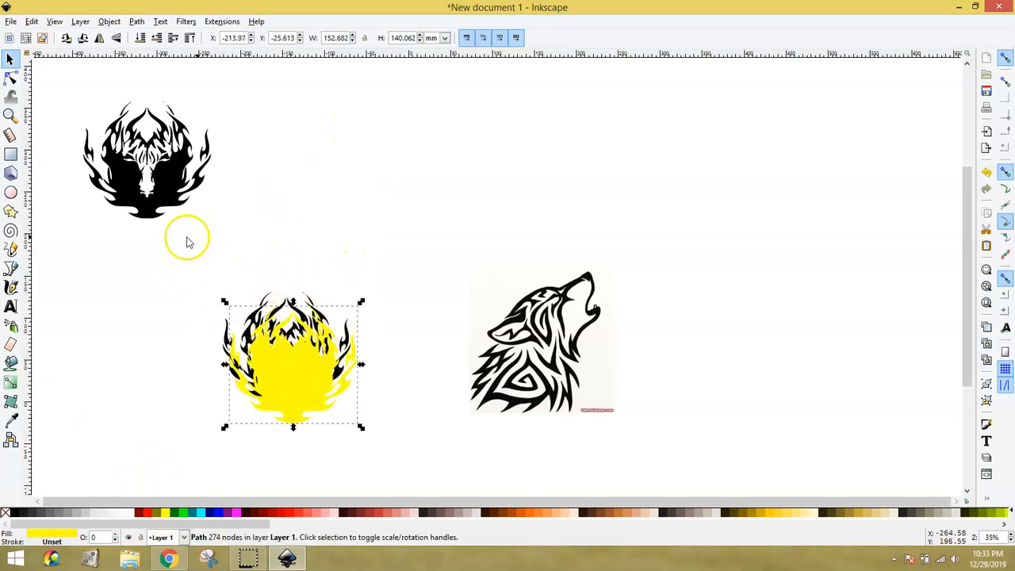
pyautogui.click(140, 38)
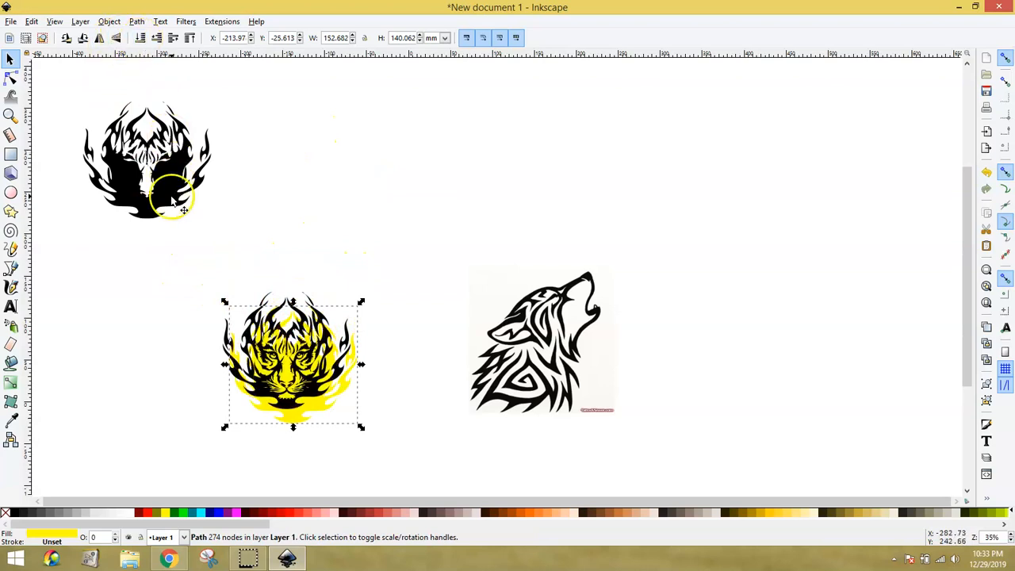
pyautogui.moveTo(172, 218); pyautogui.dragTo(410, 464)
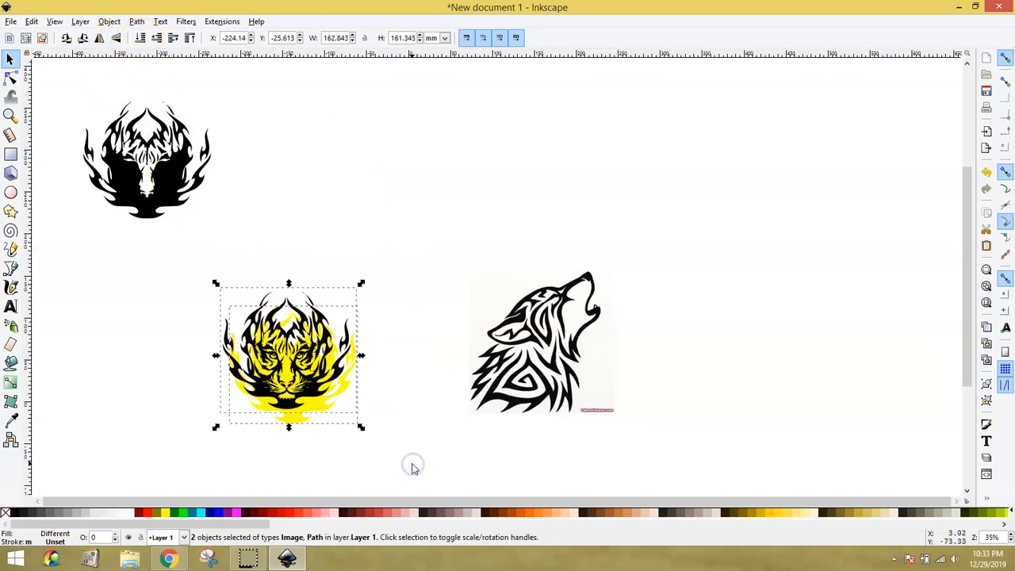
pyautogui.click(109, 22)
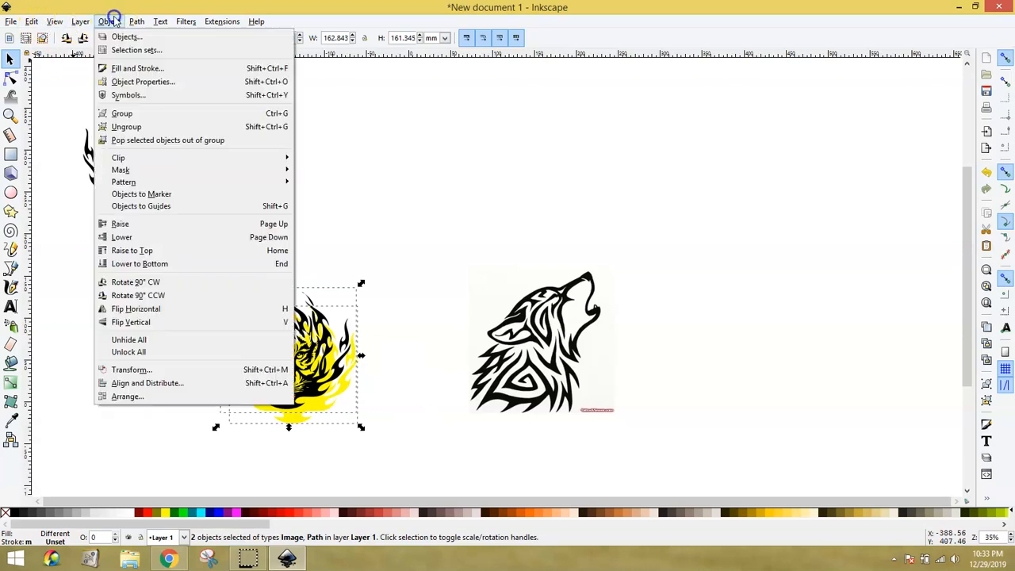
pyautogui.click(153, 384)
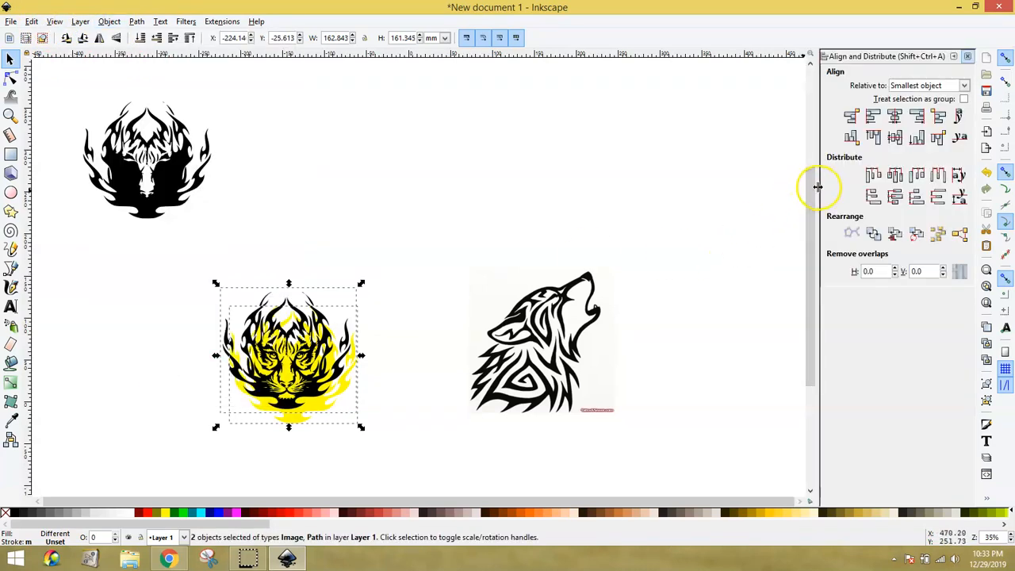
pyautogui.click(895, 119)
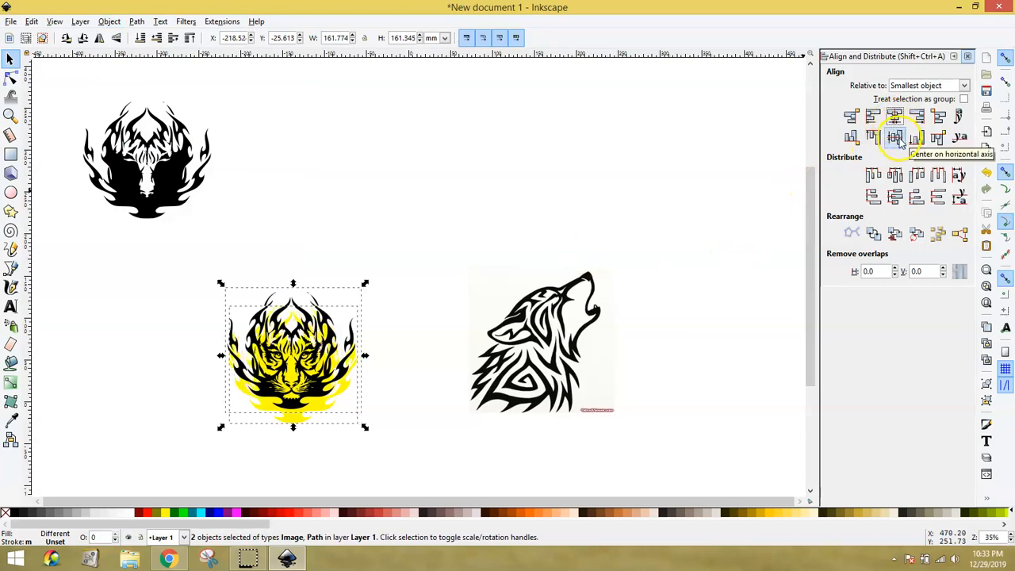
pyautogui.click(896, 138)
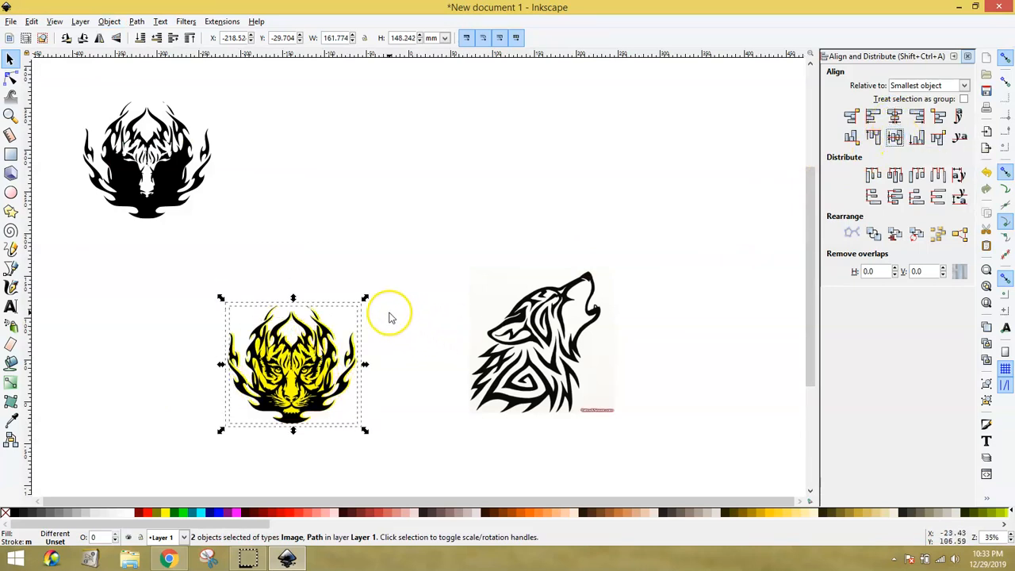
pyautogui.click(390, 318)
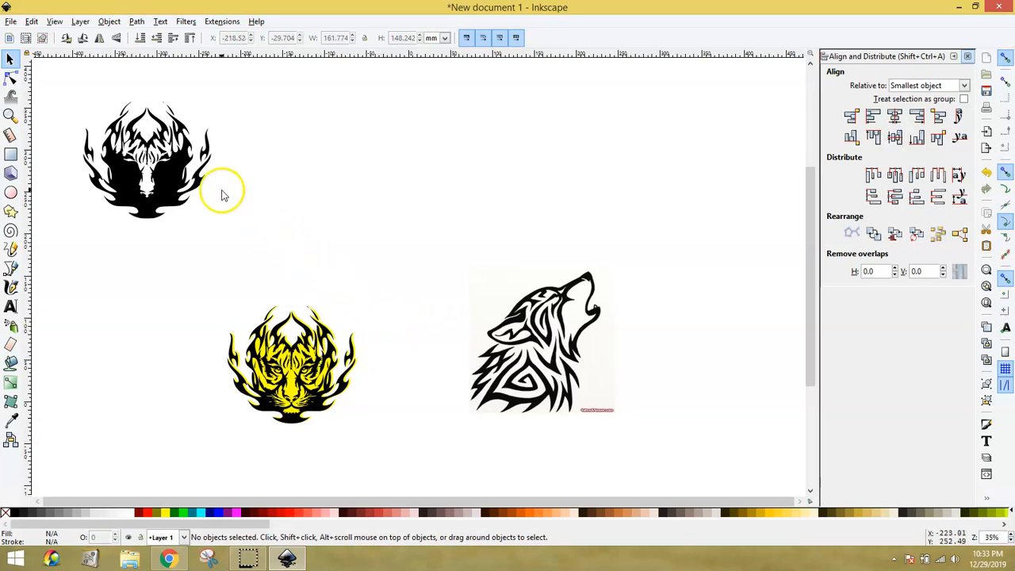
# Delete all the broken-apart pieces of the first tiger trace
pyautogui.moveTo(63, 88); pyautogui.dragTo(243, 249)
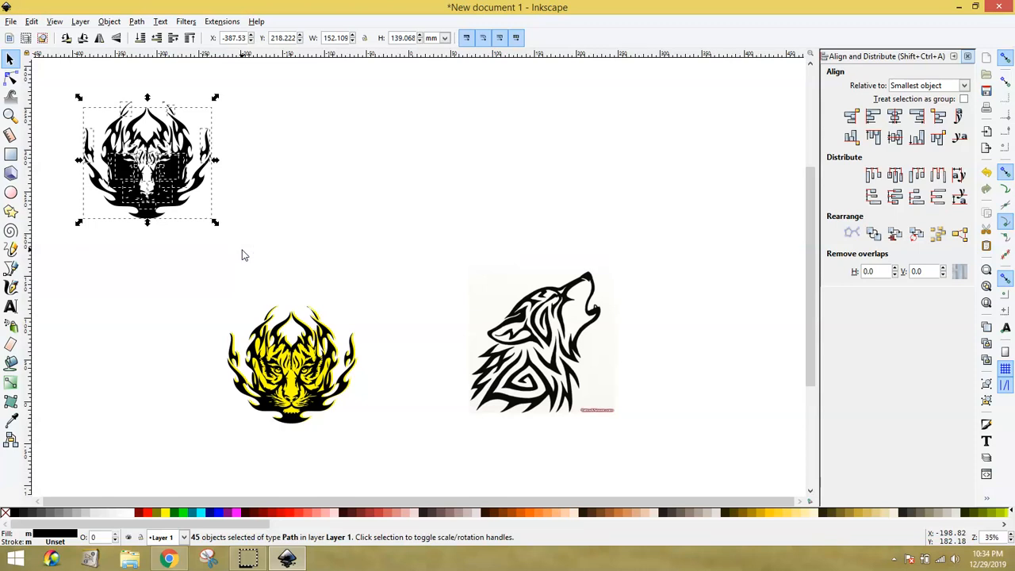
pyautogui.press('Delete')
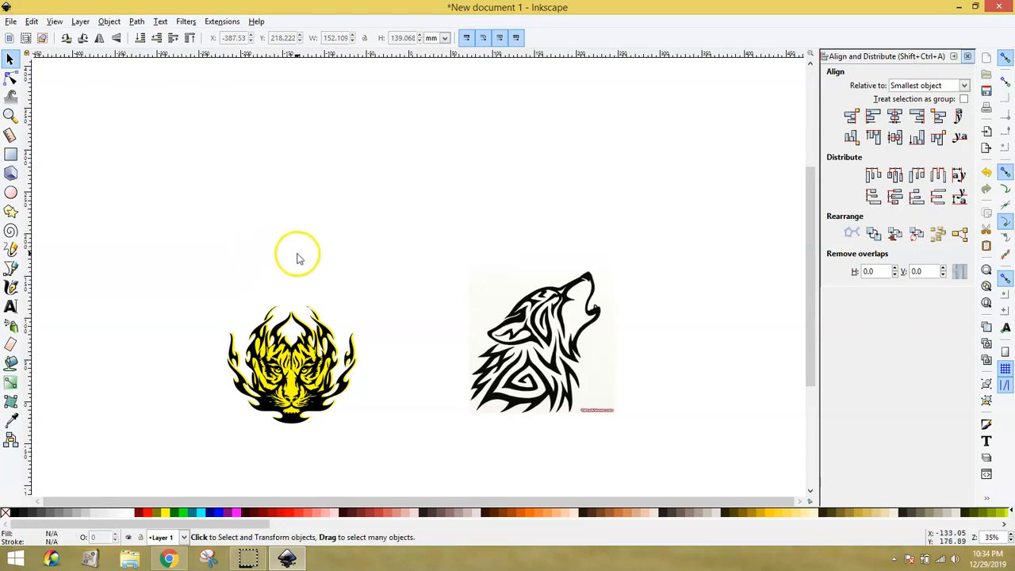
# Trace the wolf image with a brightness cutoff threshold of 0.909 and place the trace above the original
pyautogui.click(546, 399)
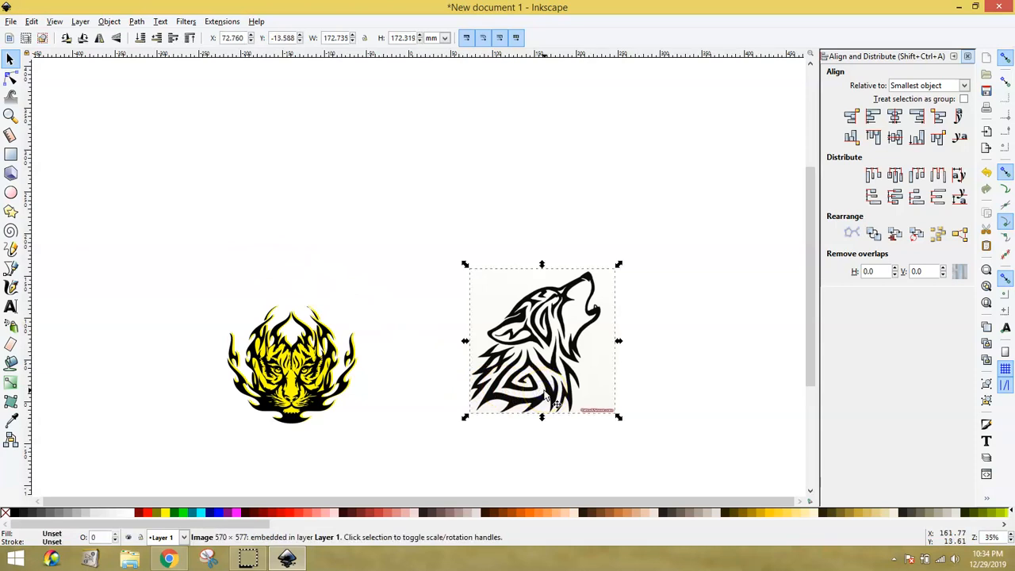
pyautogui.click(969, 56)
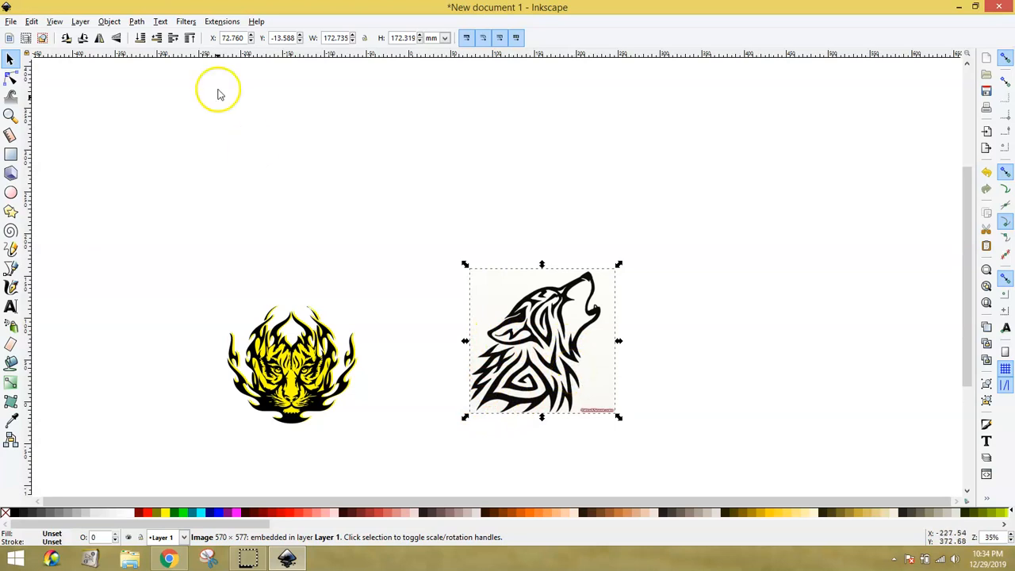
pyautogui.click(140, 22)
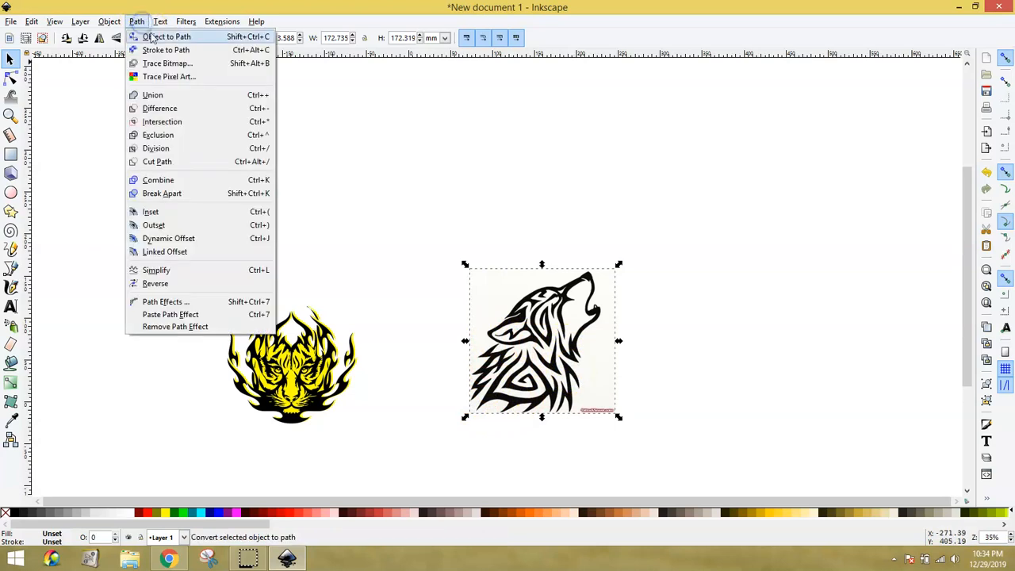
pyautogui.click(163, 64)
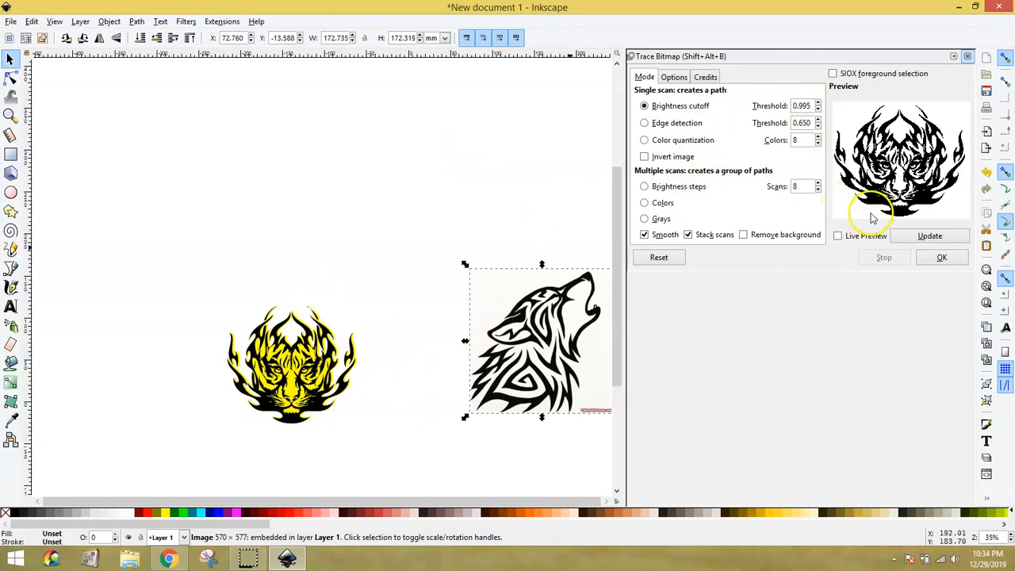
pyautogui.click(912, 237)
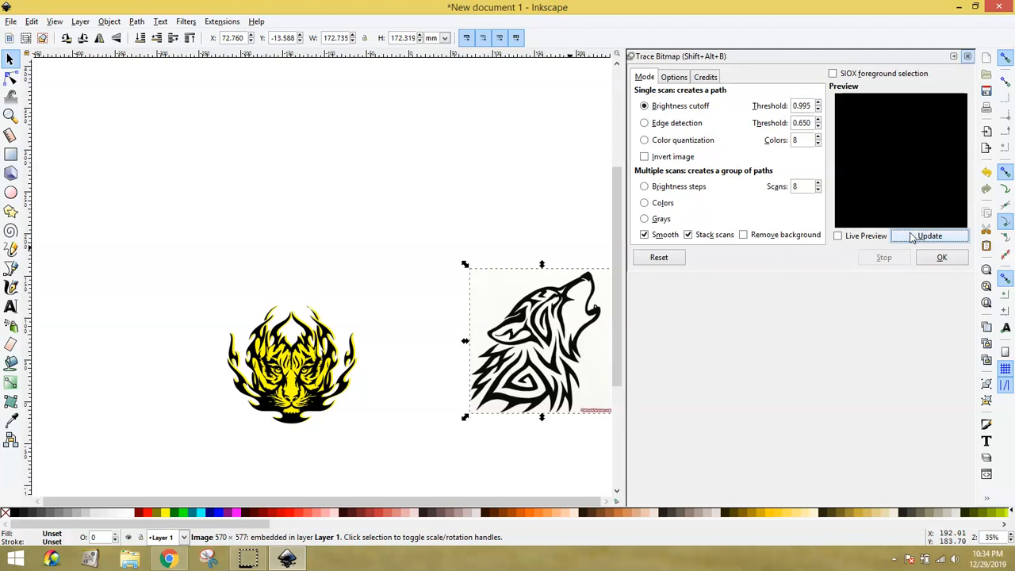
pyautogui.click(809, 103)
pyautogui.click(916, 236)
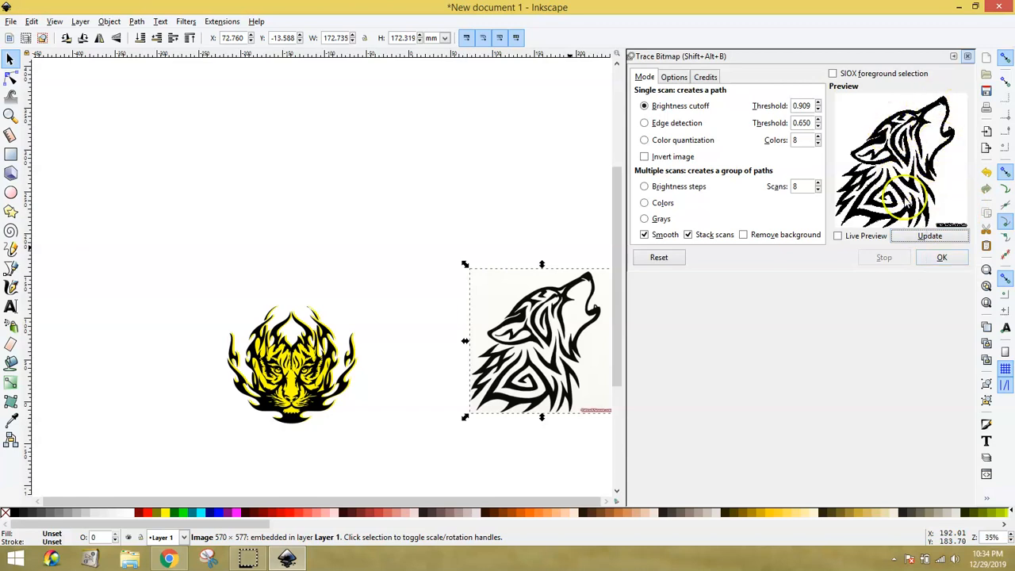
pyautogui.click(941, 259)
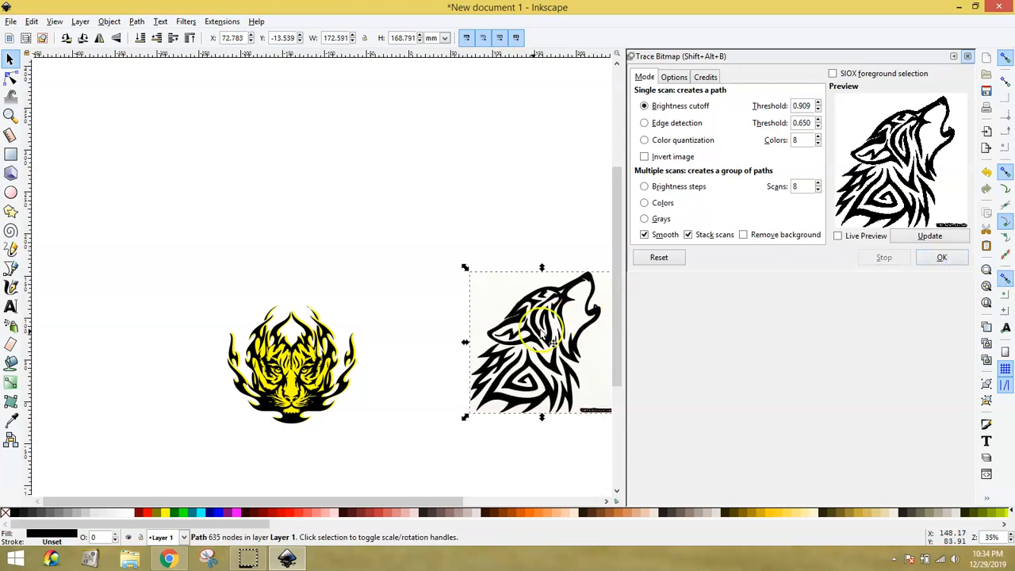
pyautogui.moveTo(457, 232); pyautogui.dragTo(431, 165)
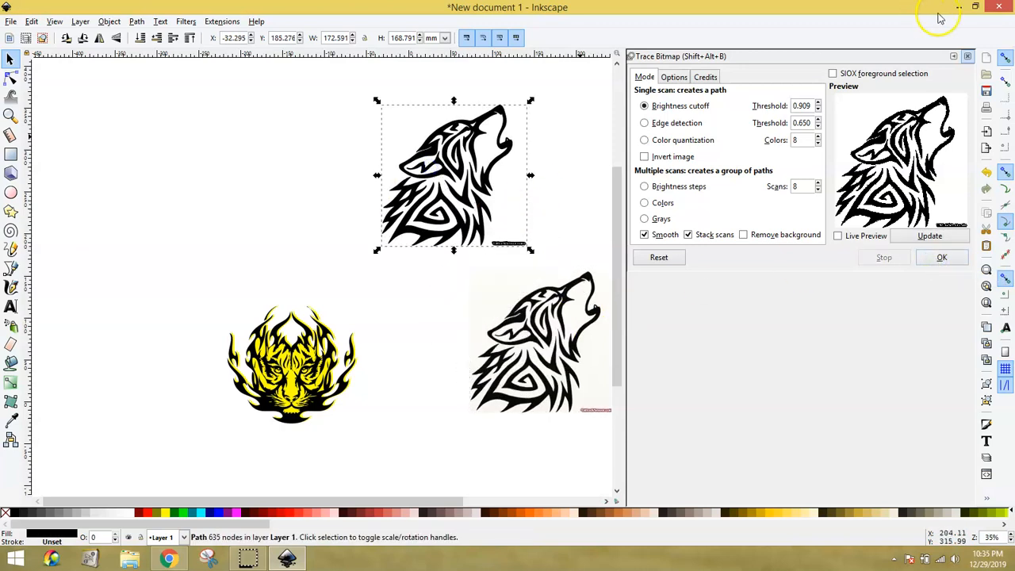
pyautogui.click(967, 56)
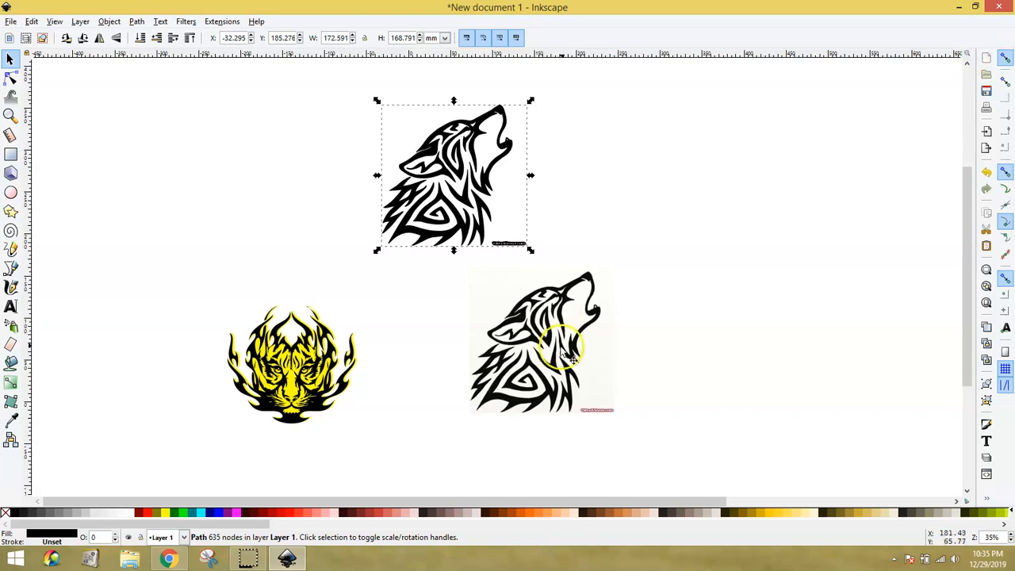
# Delete all the nodes of the small watermark text below the traced wolf
pyautogui.doubleClick(471, 208)
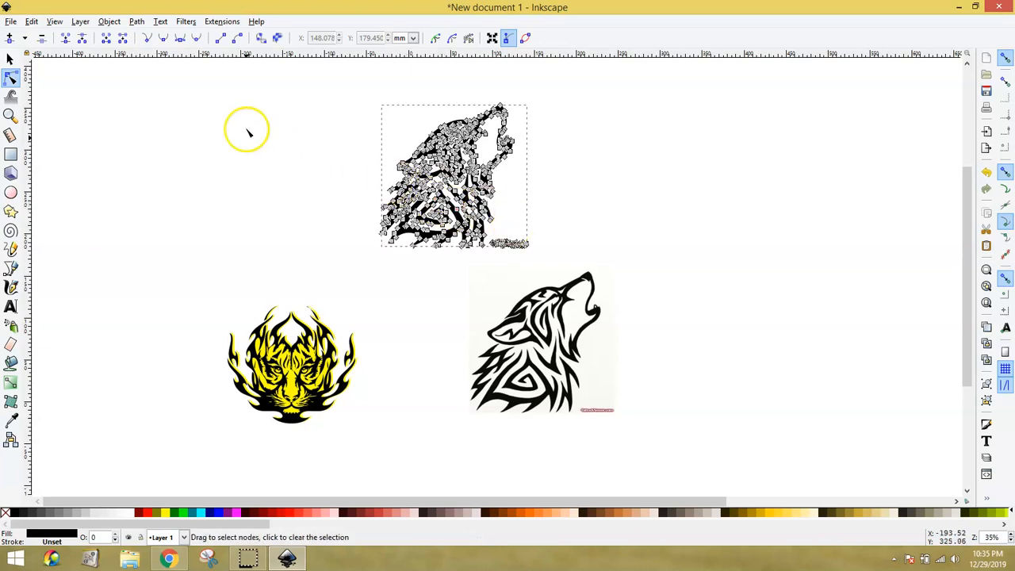
pyautogui.click(9, 60)
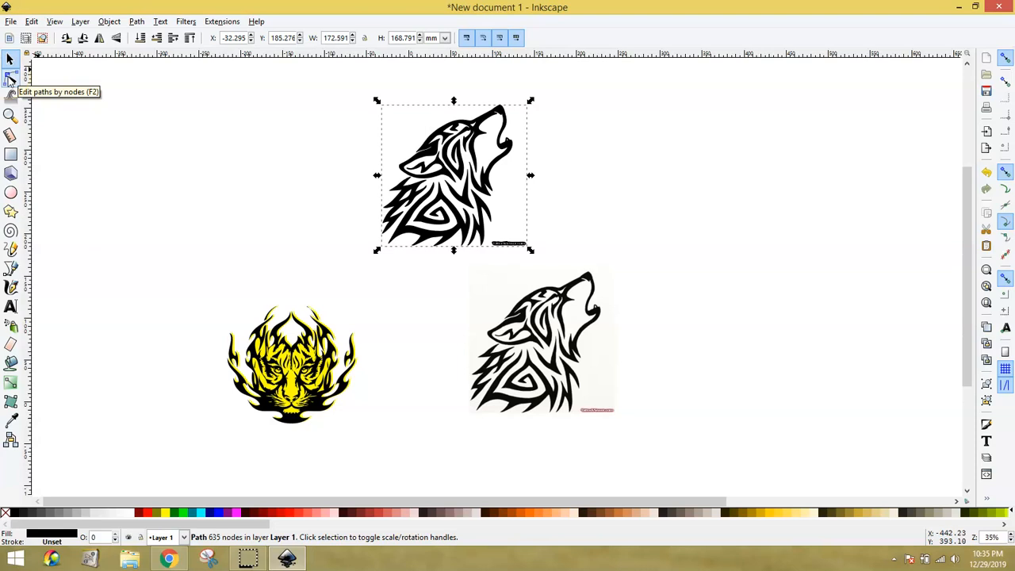
pyautogui.click(10, 77)
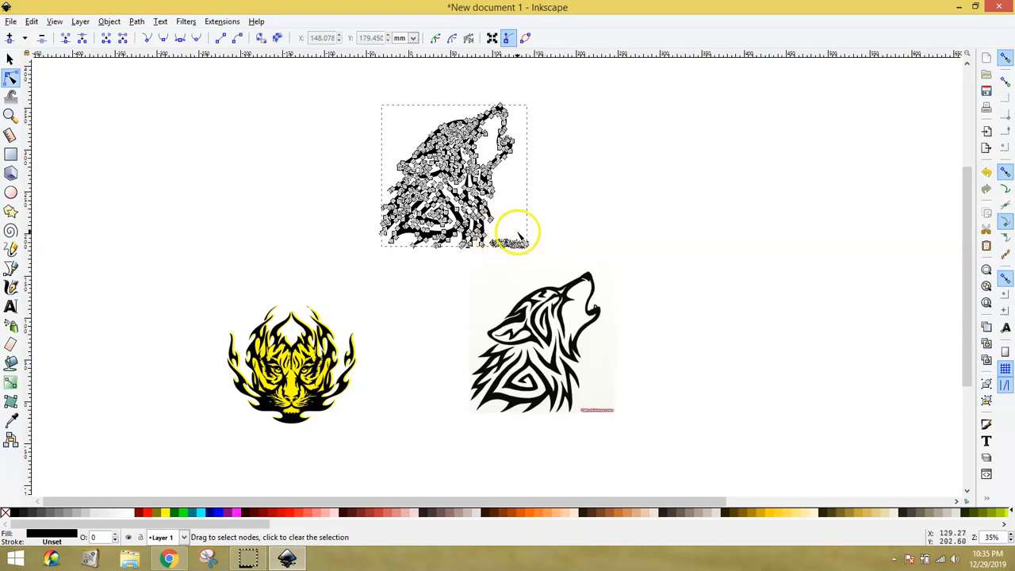
pyautogui.moveTo(542, 231); pyautogui.dragTo(490, 261)
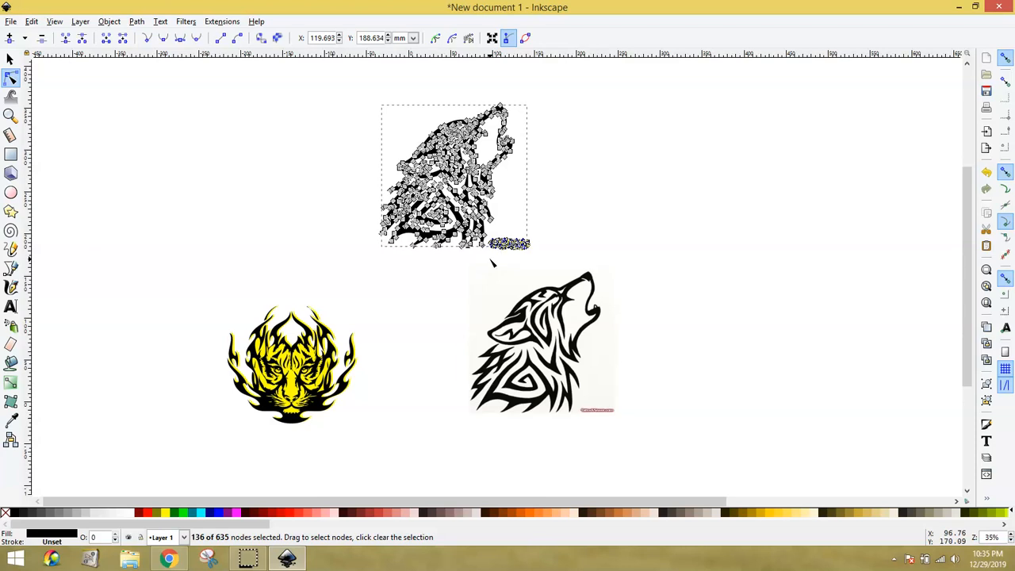
pyautogui.press('Delete')
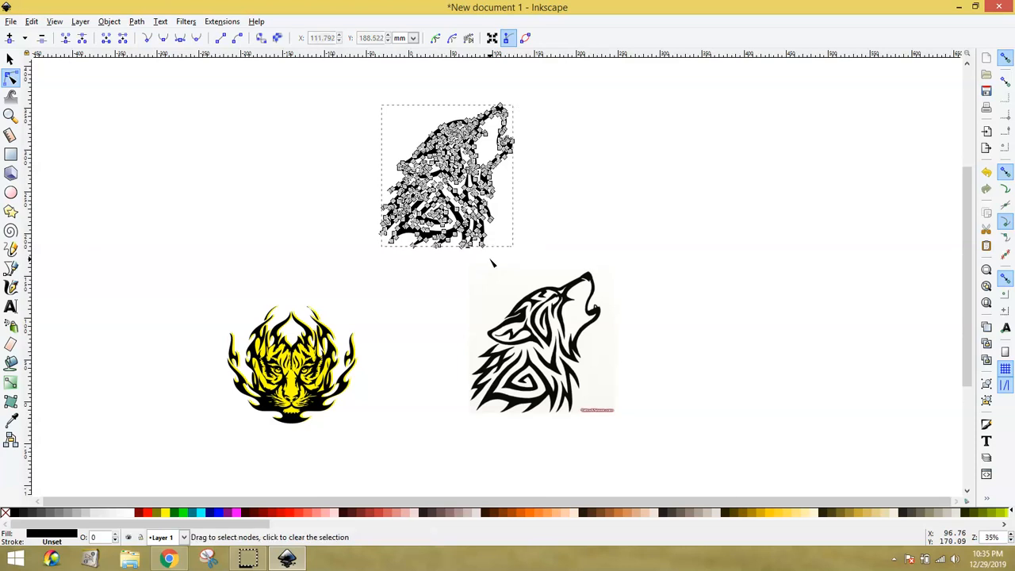
pyautogui.click(10, 59)
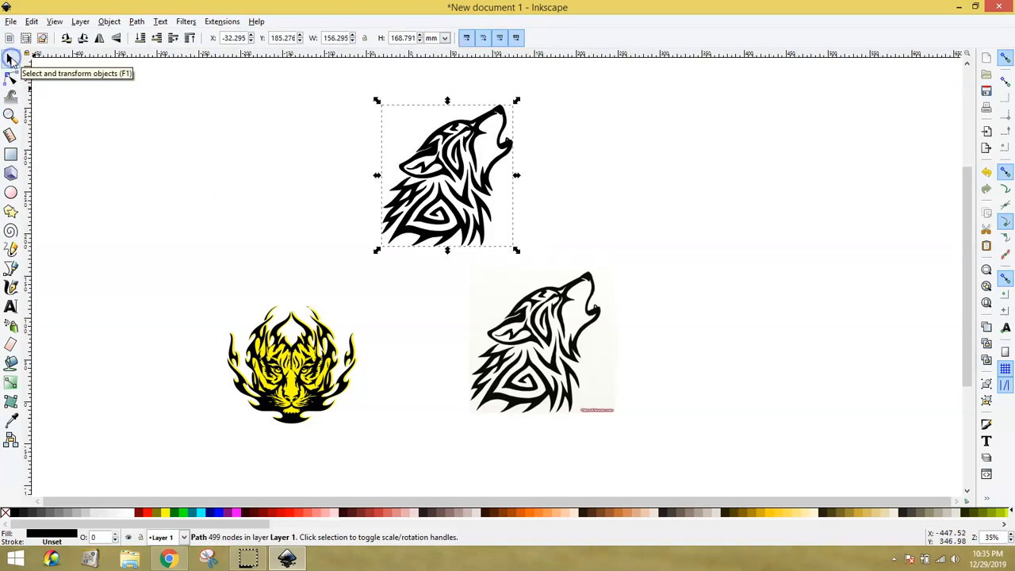
# Duplicate the cleaned wolf trace and place the copy beside it, to its right
pyautogui.rightClick(480, 192)
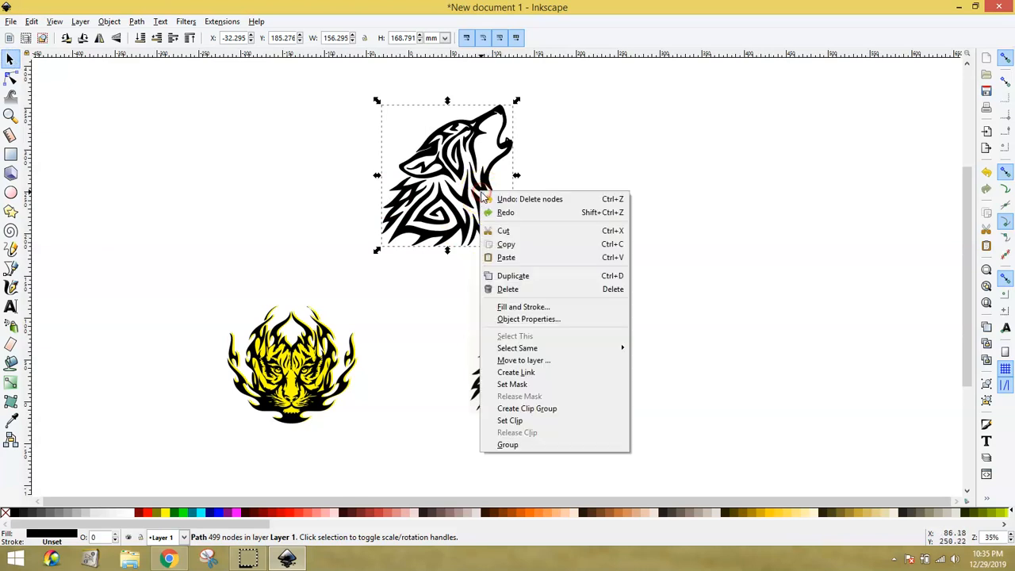
pyautogui.click(536, 284)
pyautogui.moveTo(476, 204); pyautogui.dragTo(665, 198)
pyautogui.click(539, 337)
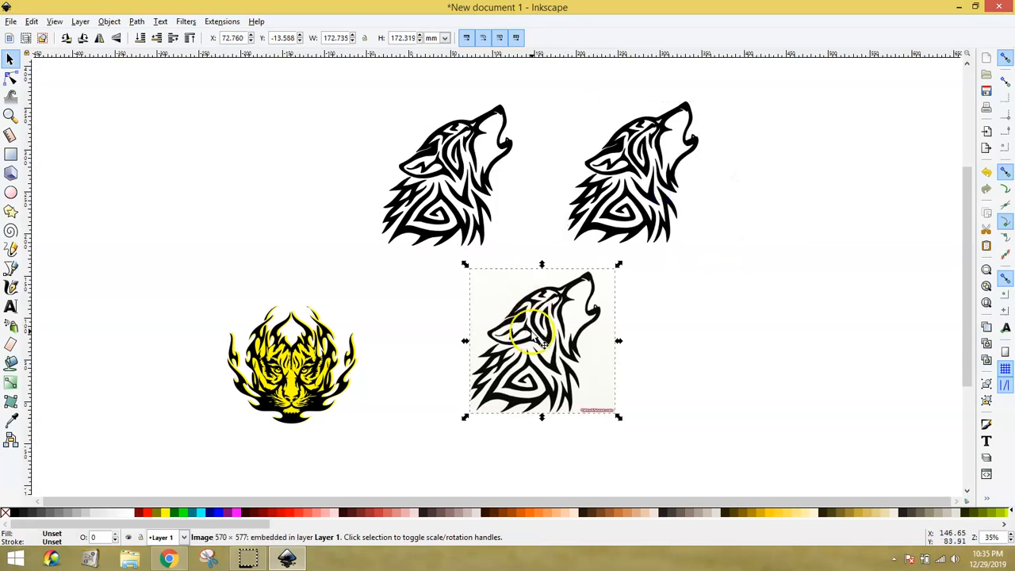
pyautogui.click(329, 197)
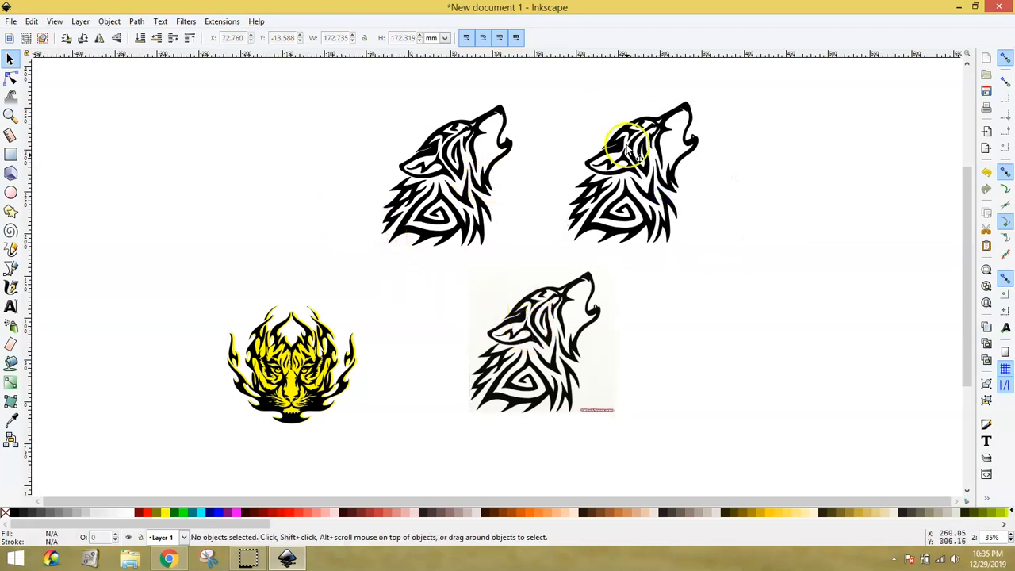
# Try breaking apart the left wolf trace into separate paths, and undo it
pyautogui.click(468, 207)
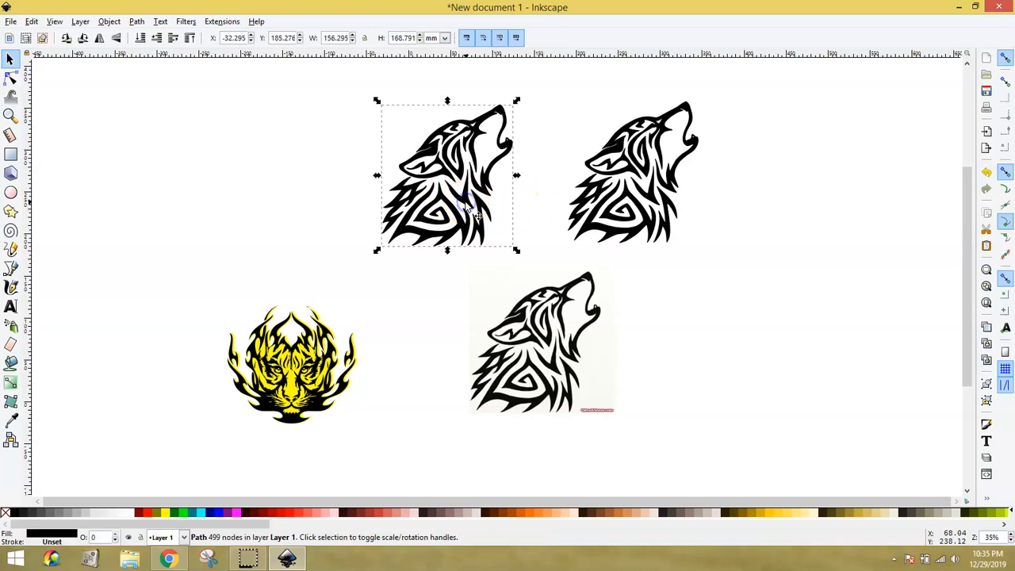
pyautogui.click(136, 21)
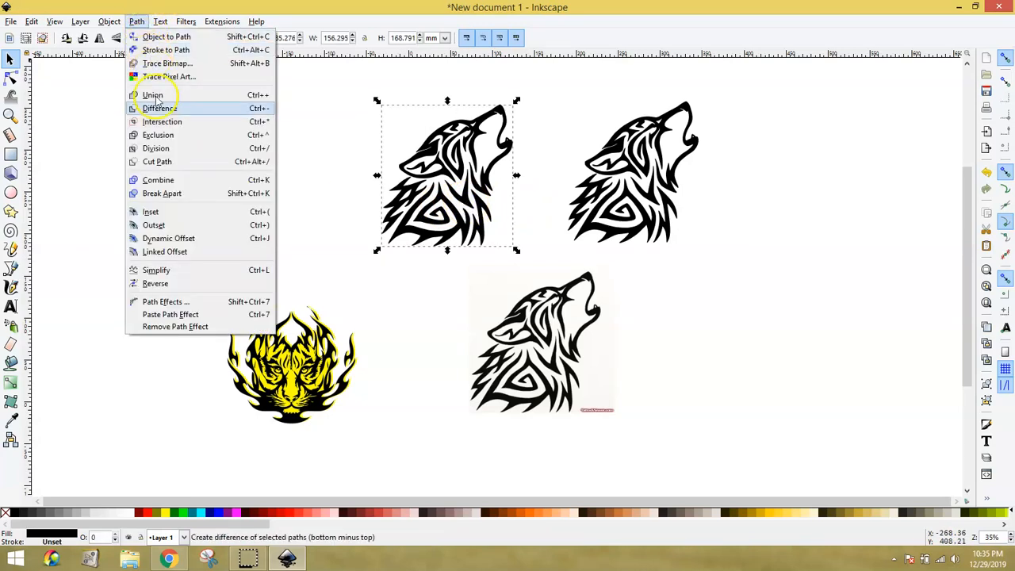
pyautogui.click(163, 194)
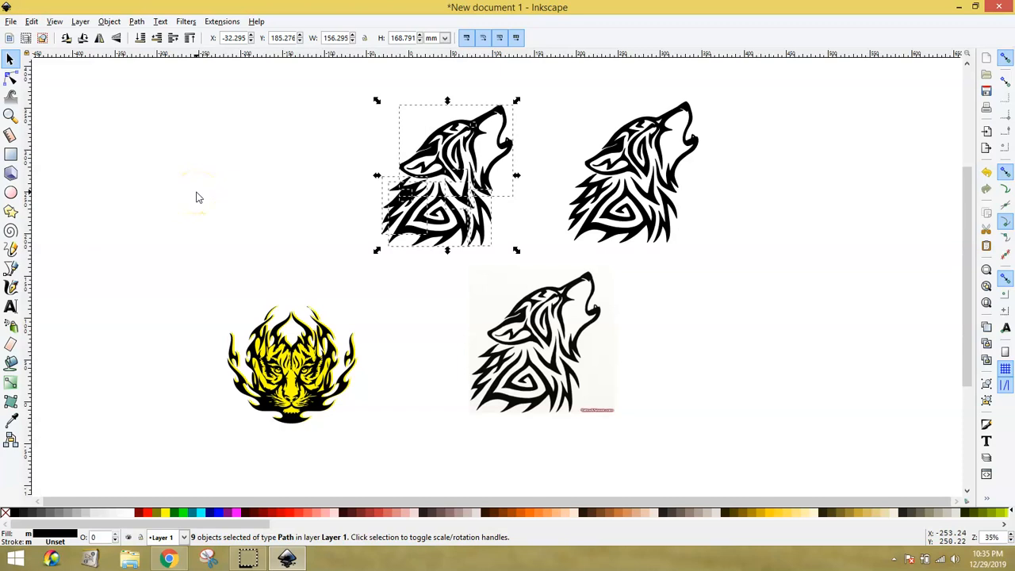
pyautogui.click(32, 22)
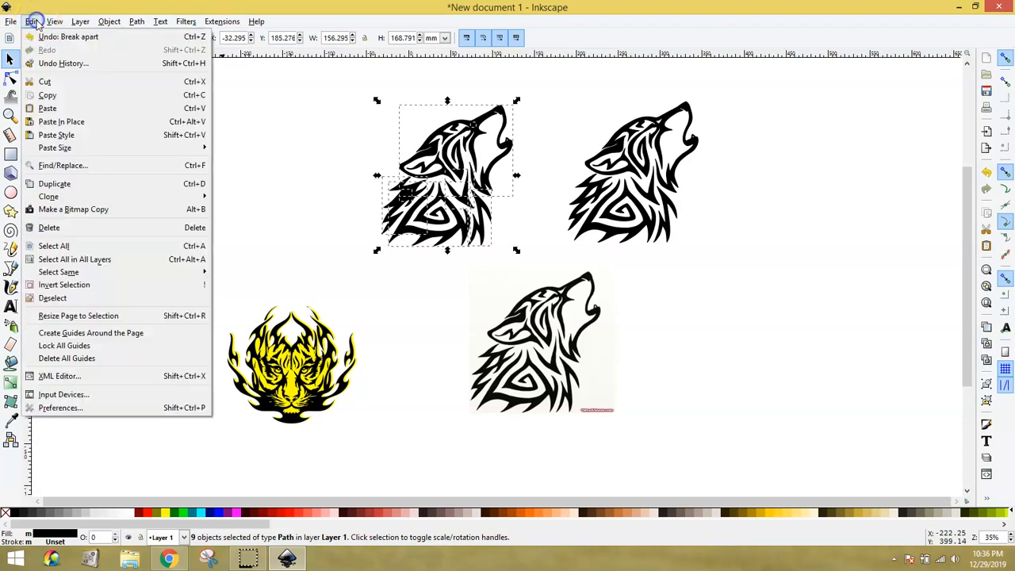
pyautogui.click(64, 36)
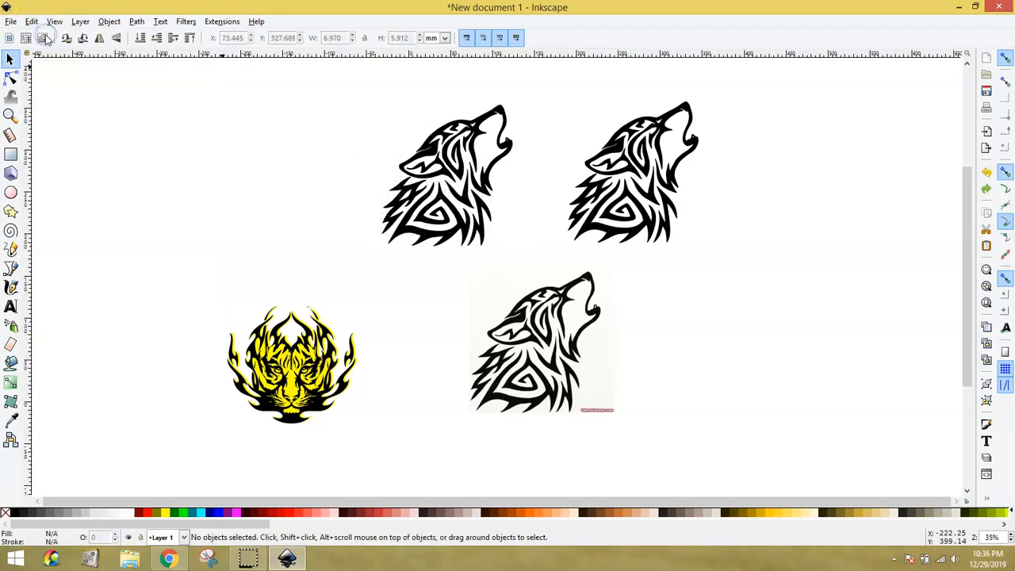
# Create a linked offset from the left wolf trace
pyautogui.click(430, 212)
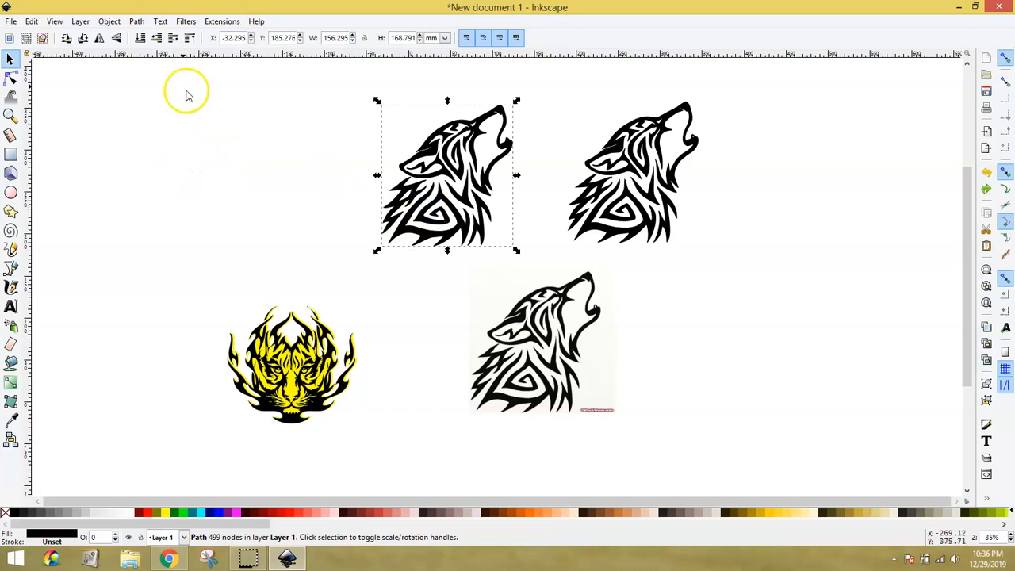
pyautogui.click(136, 21)
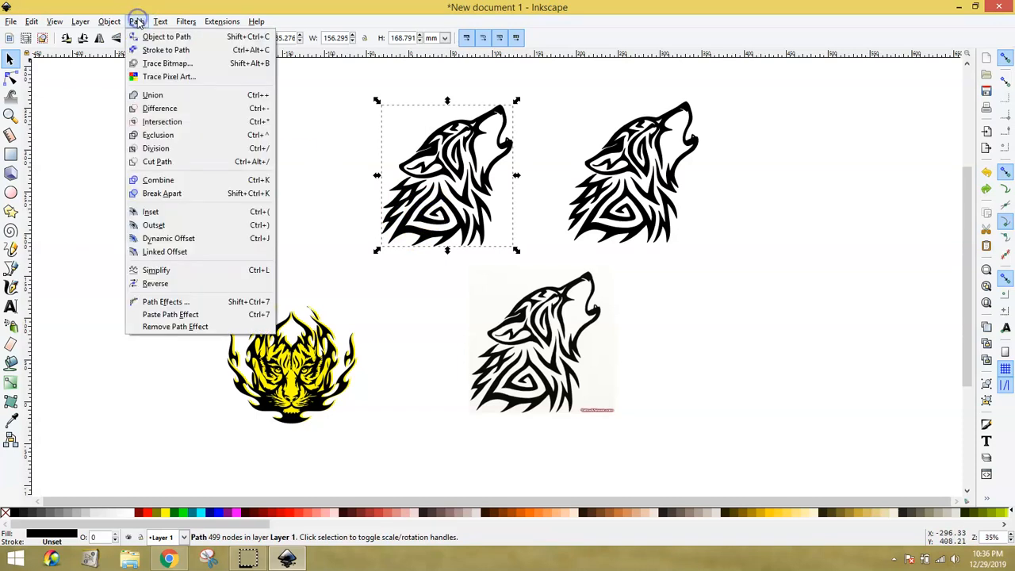
pyautogui.click(175, 252)
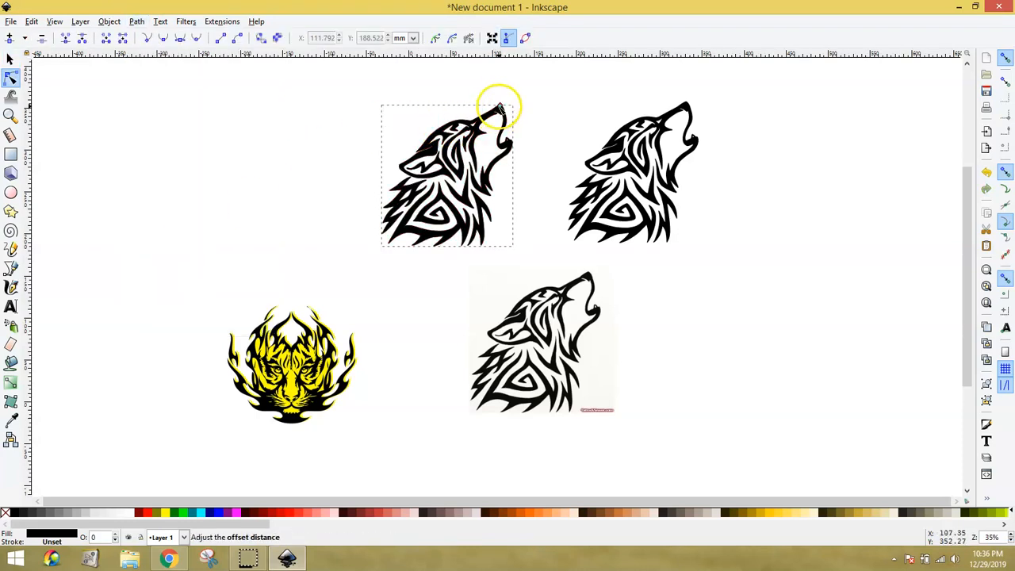
# Fill the wolf's linked offset with blue and expand it outward by about 3.4 pt
pyautogui.press('+')
pyautogui.click(972, 241)
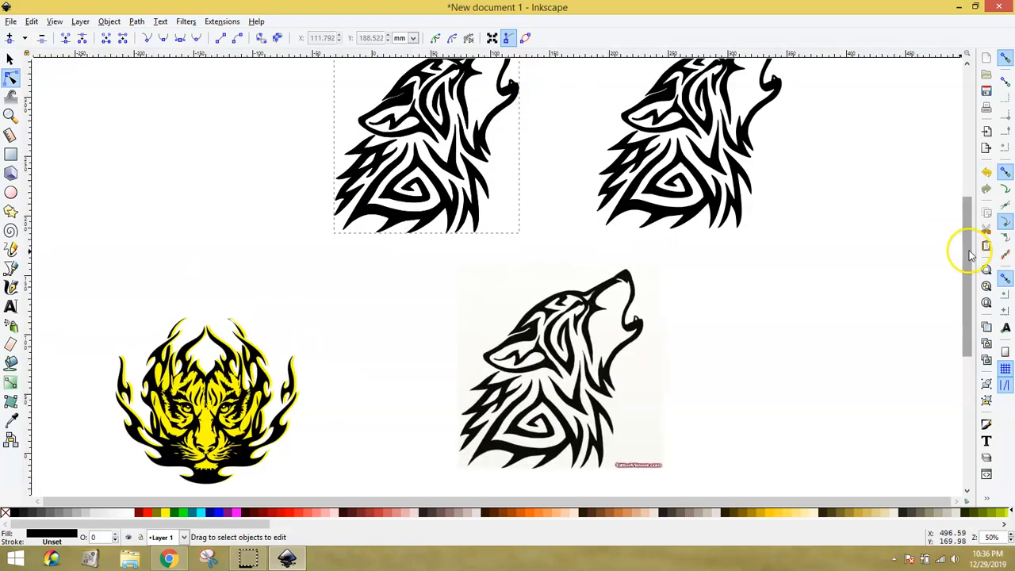
pyautogui.scroll(2, 967, 238)
pyautogui.scroll(1, 968, 238)
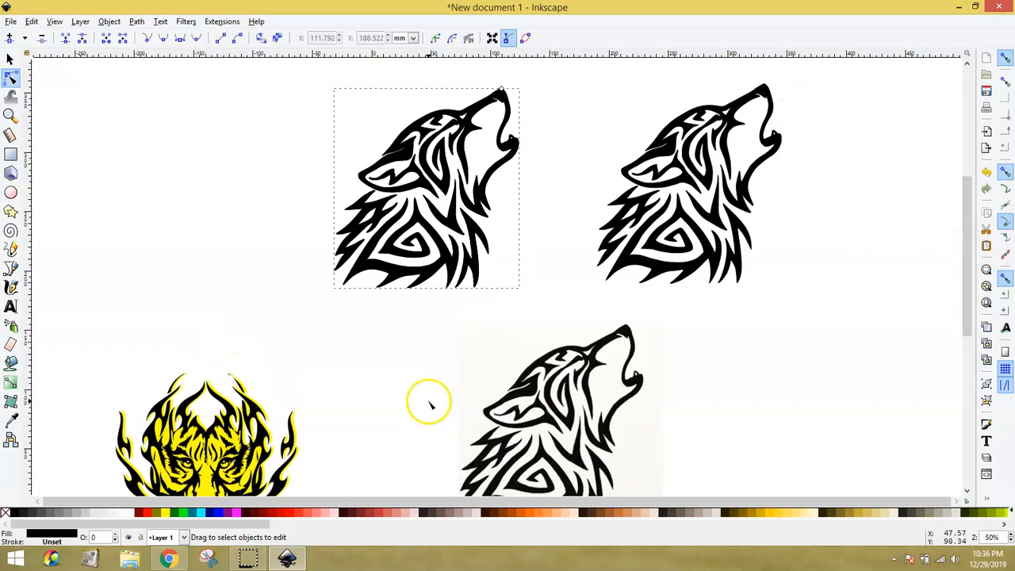
pyautogui.click(221, 516)
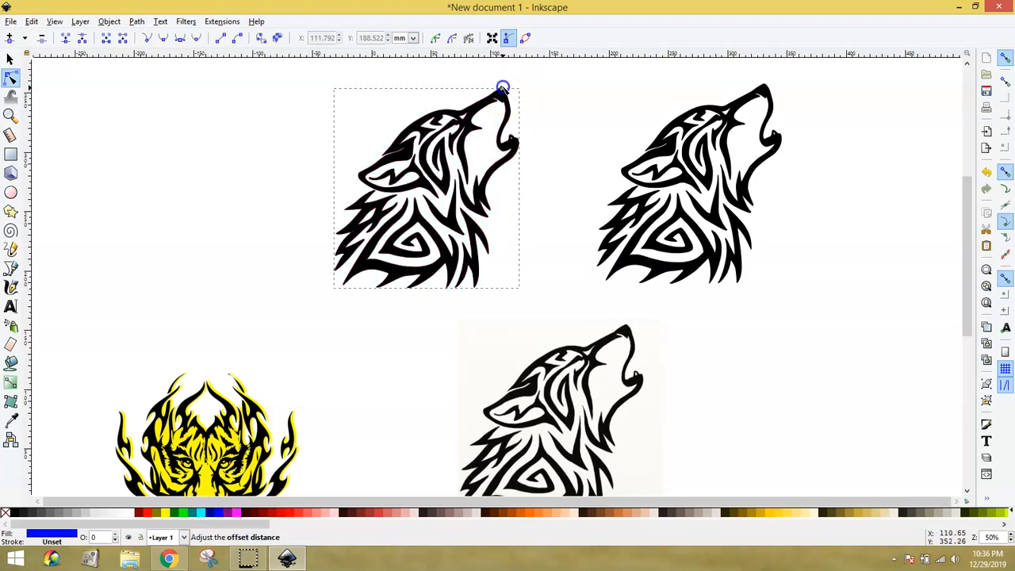
pyautogui.moveTo(502, 86); pyautogui.dragTo(502, 87)
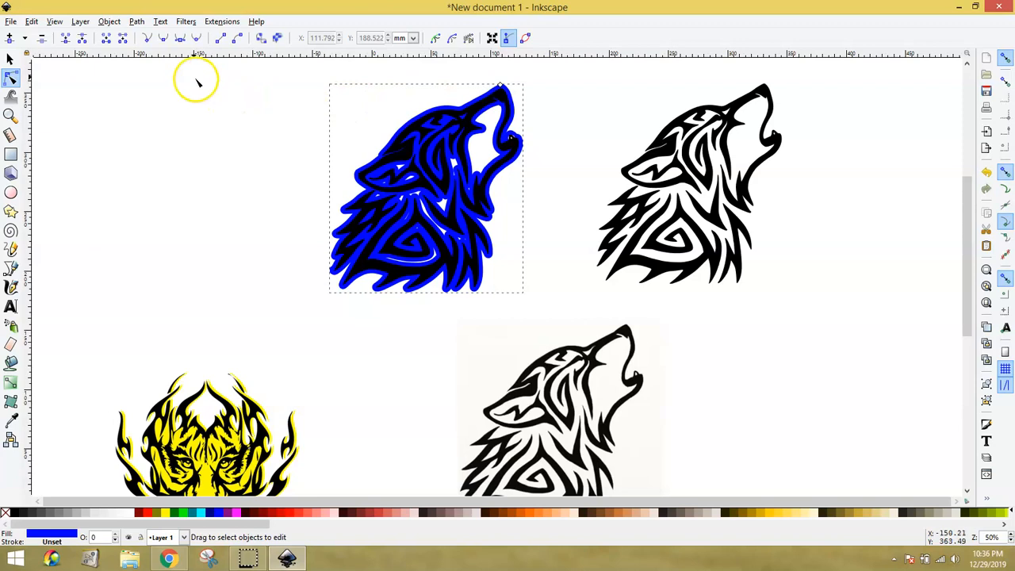
# Convert the blue linked offset around the left wolf into a regular path
pyautogui.click(137, 23)
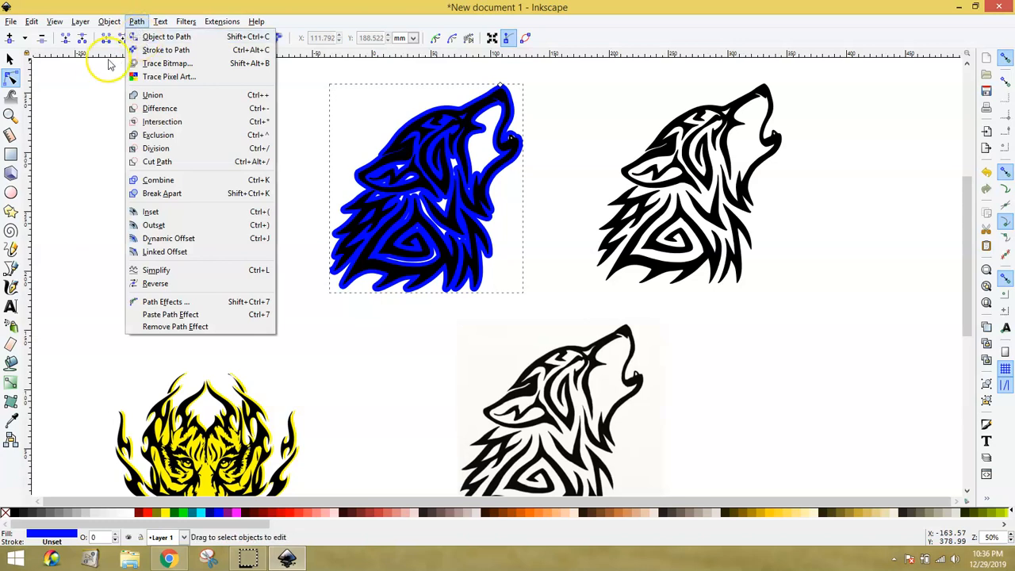
pyautogui.click(32, 63)
pyautogui.click(10, 57)
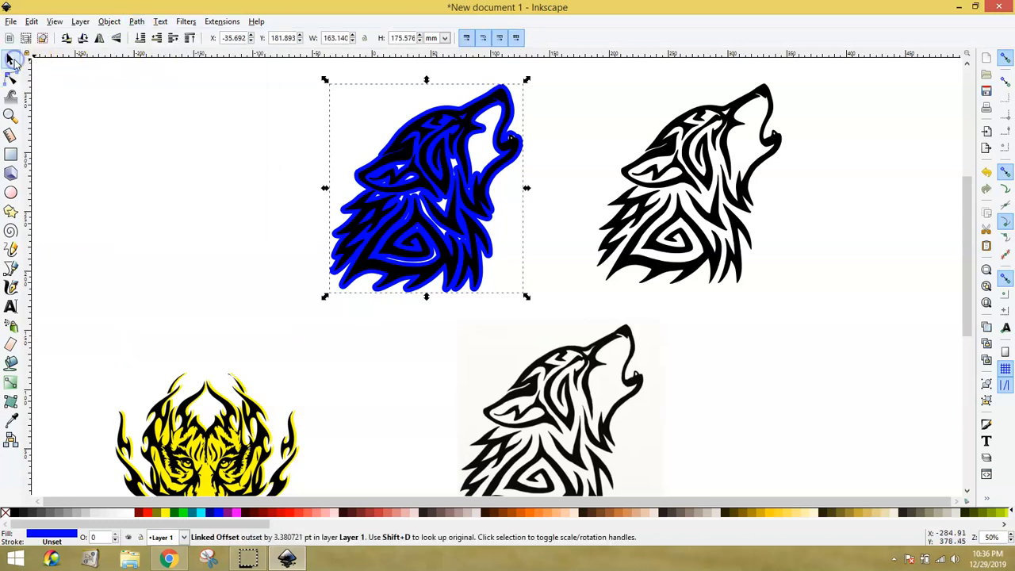
pyautogui.click(139, 22)
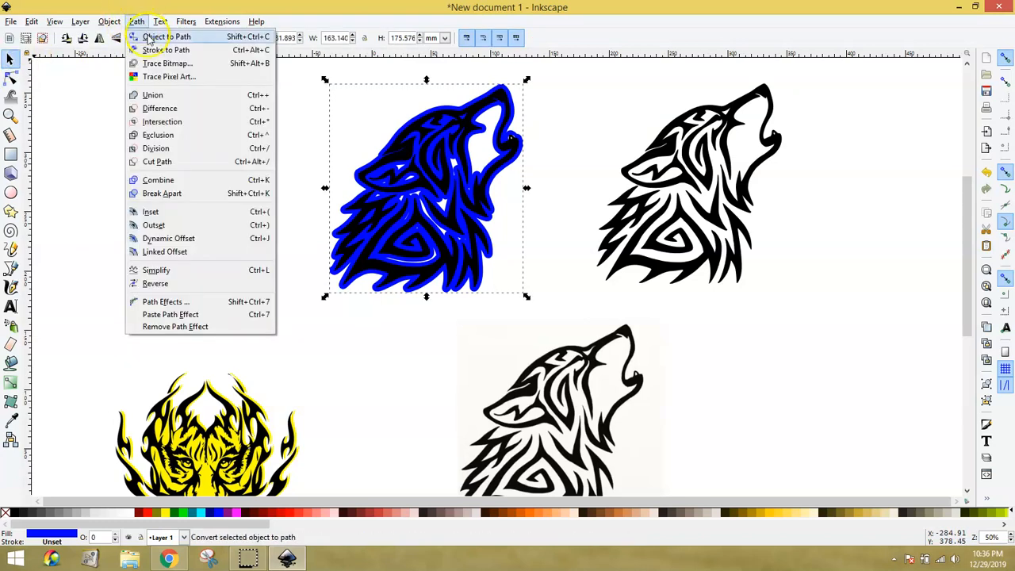
pyautogui.click(151, 38)
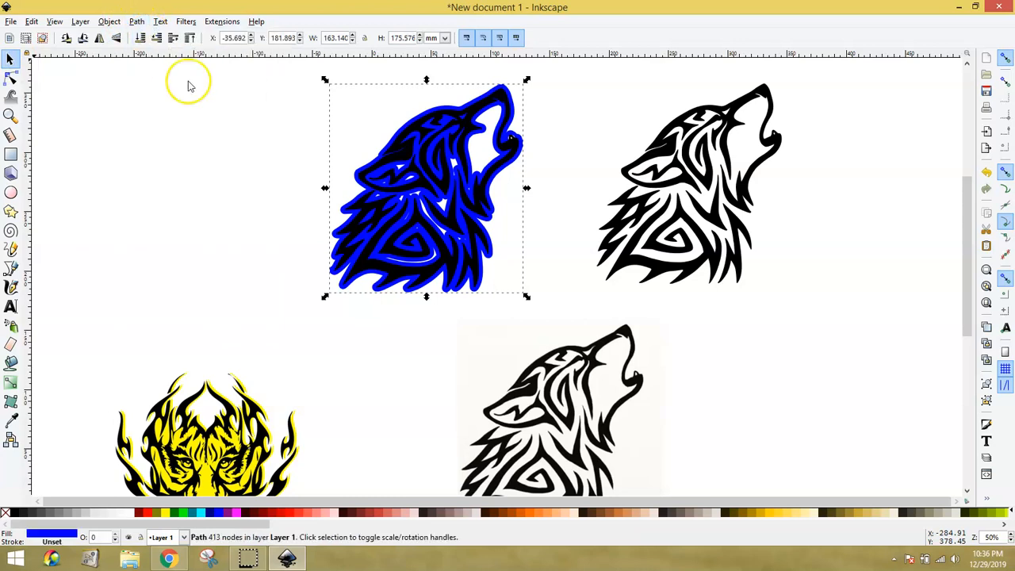
pyautogui.click(10, 58)
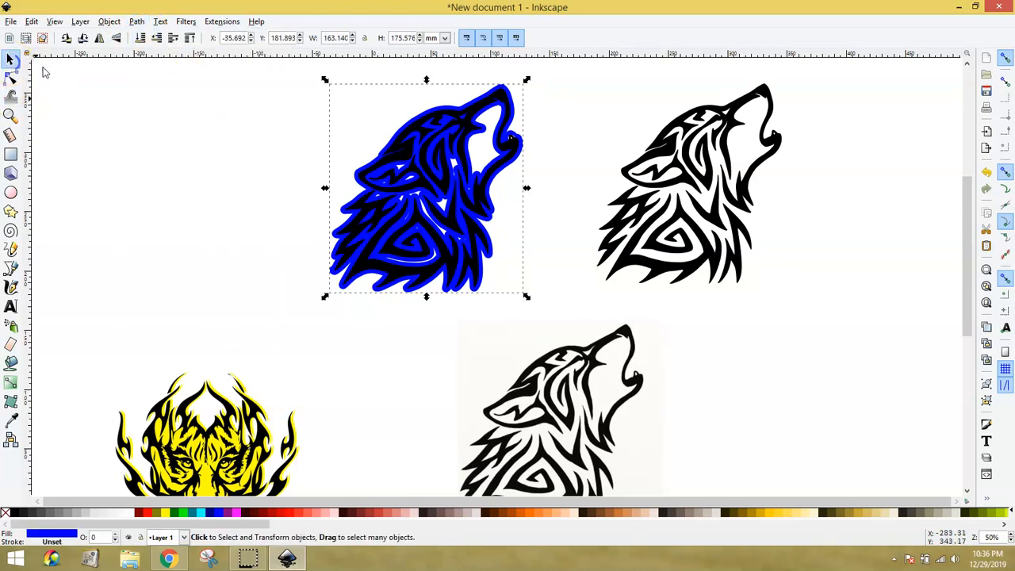
# With the black wolf moved clear of it, break apart the blue wolf path and unite the pieces into one solid silhouette
pyautogui.moveTo(453, 199); pyautogui.dragTo(827, 192)
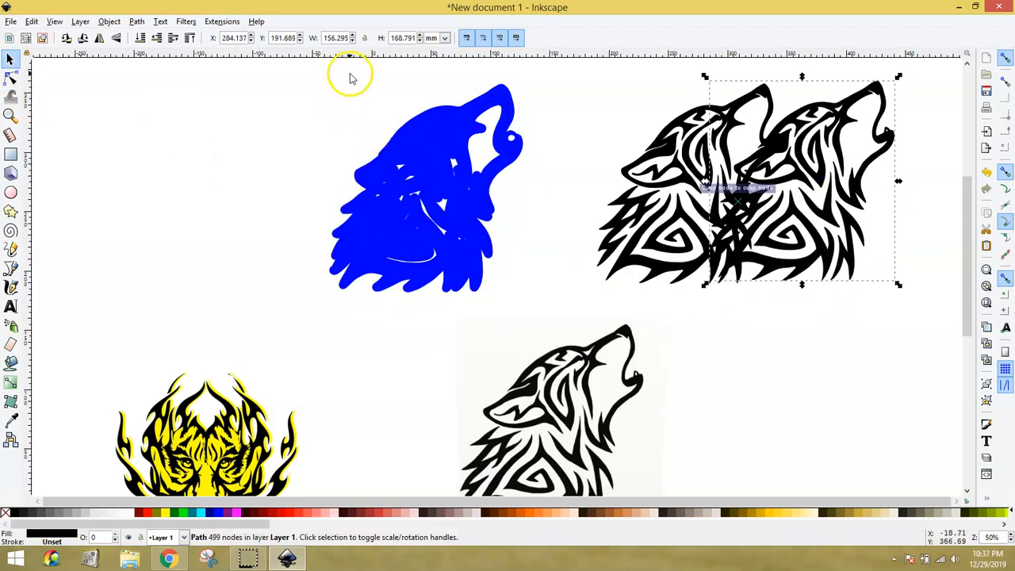
pyautogui.click(431, 132)
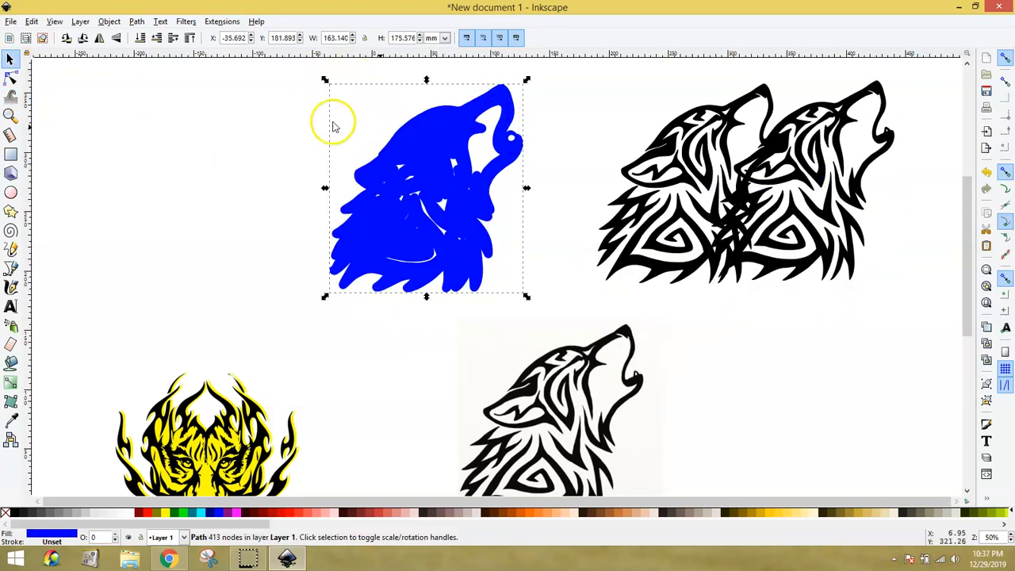
pyautogui.click(136, 21)
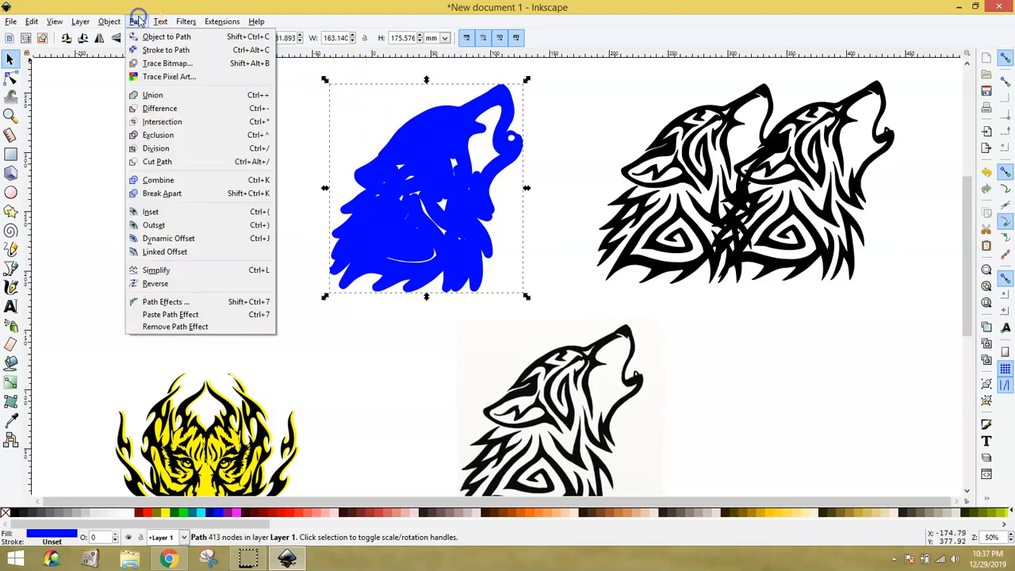
pyautogui.click(188, 193)
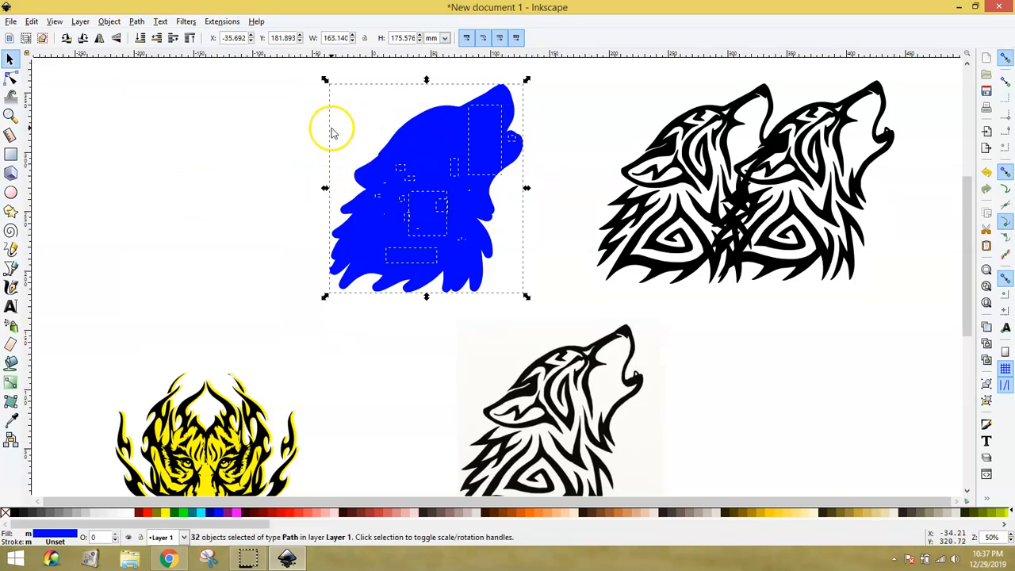
pyautogui.click(137, 21)
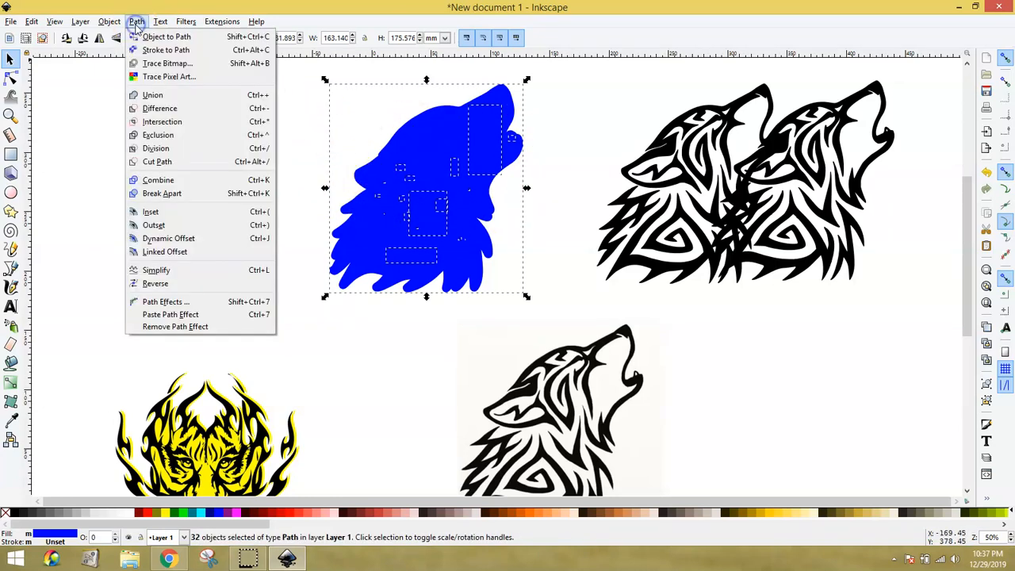
pyautogui.click(154, 93)
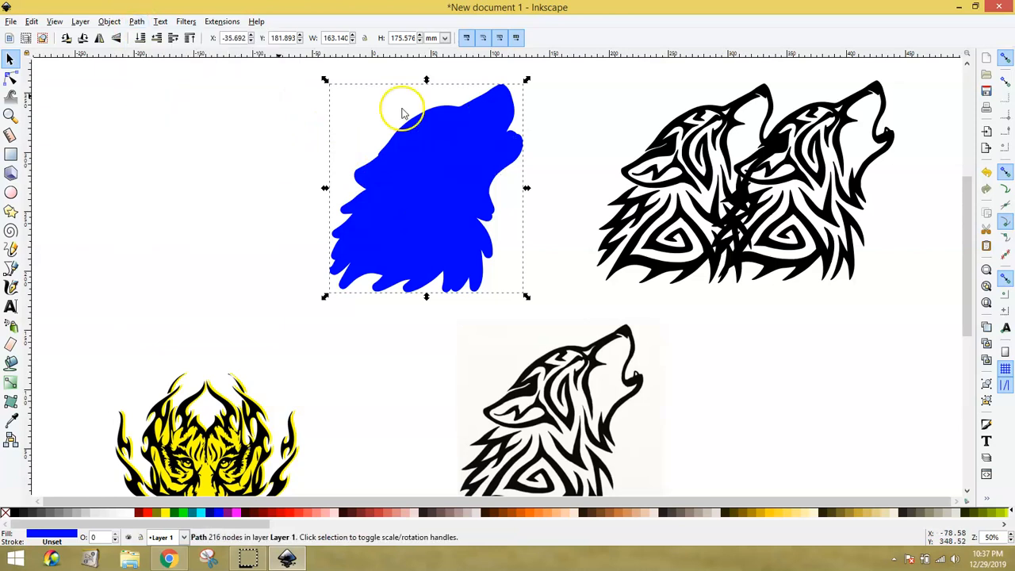
# Move the black wolf back onto the blue silhouette and center the two on each other horizontally and vertically
pyautogui.moveTo(823, 213); pyautogui.dragTo(442, 218)
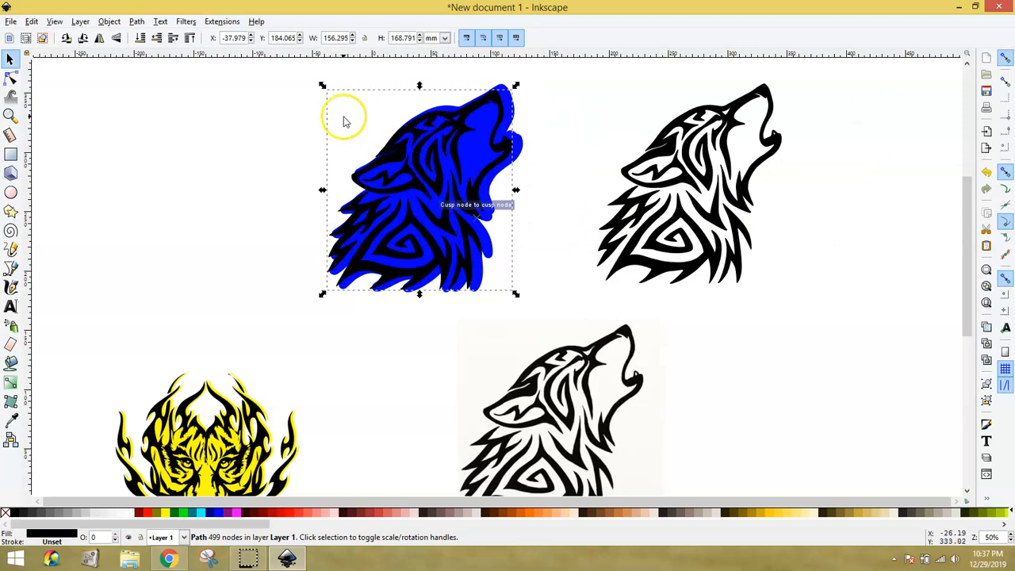
pyautogui.moveTo(271, 70); pyautogui.dragTo(561, 358)
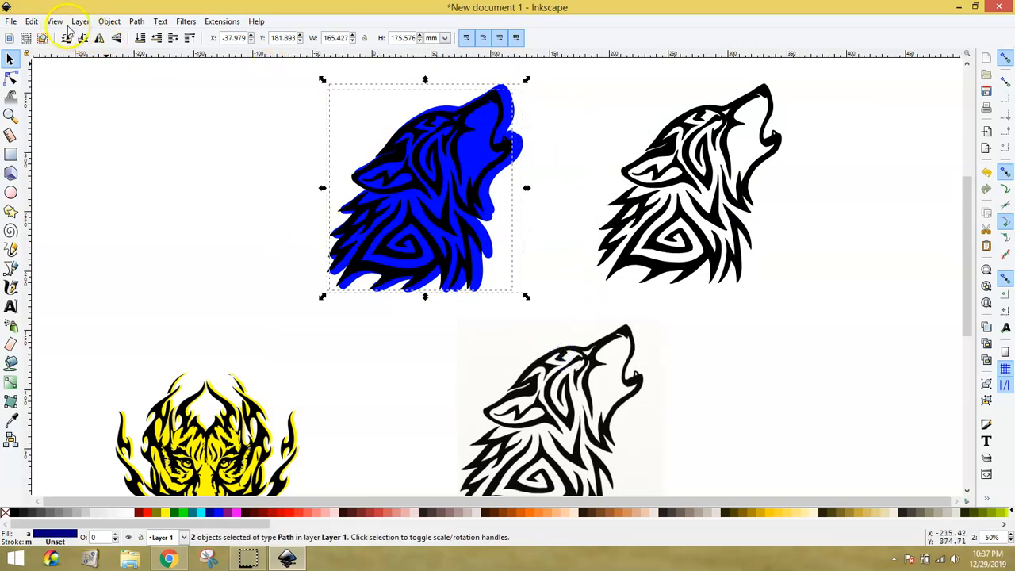
pyautogui.click(109, 21)
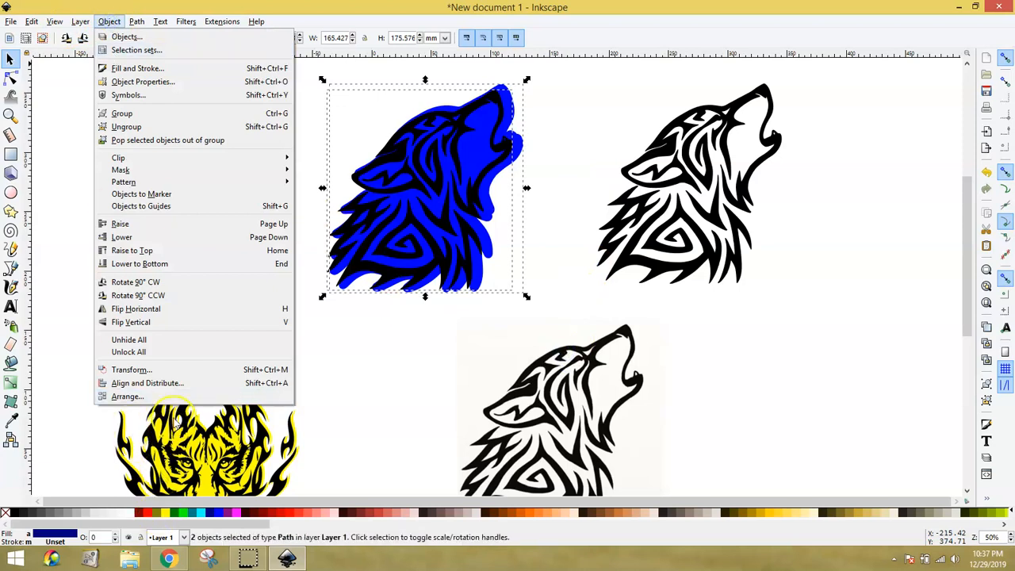
pyautogui.click(187, 384)
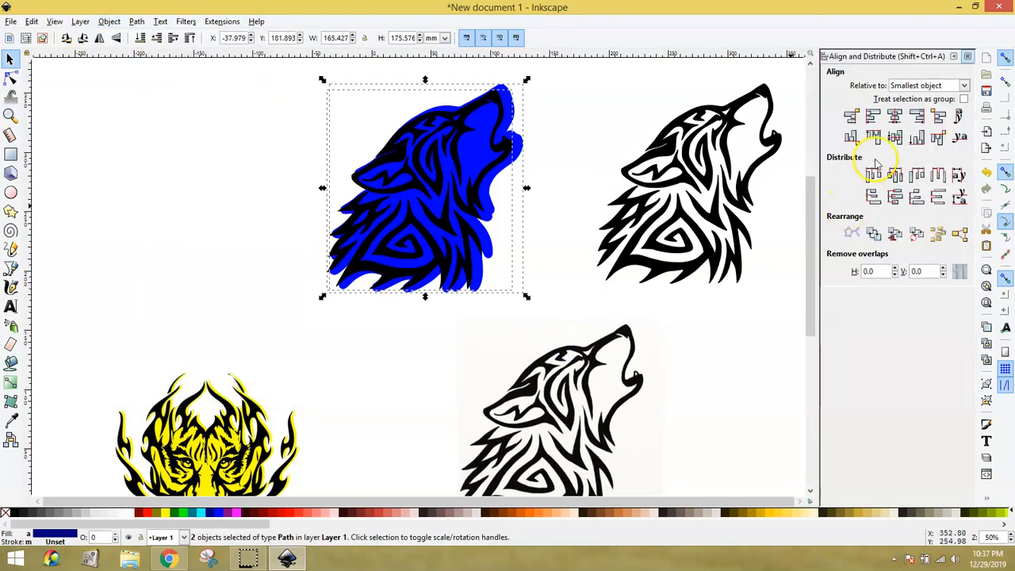
pyautogui.click(895, 116)
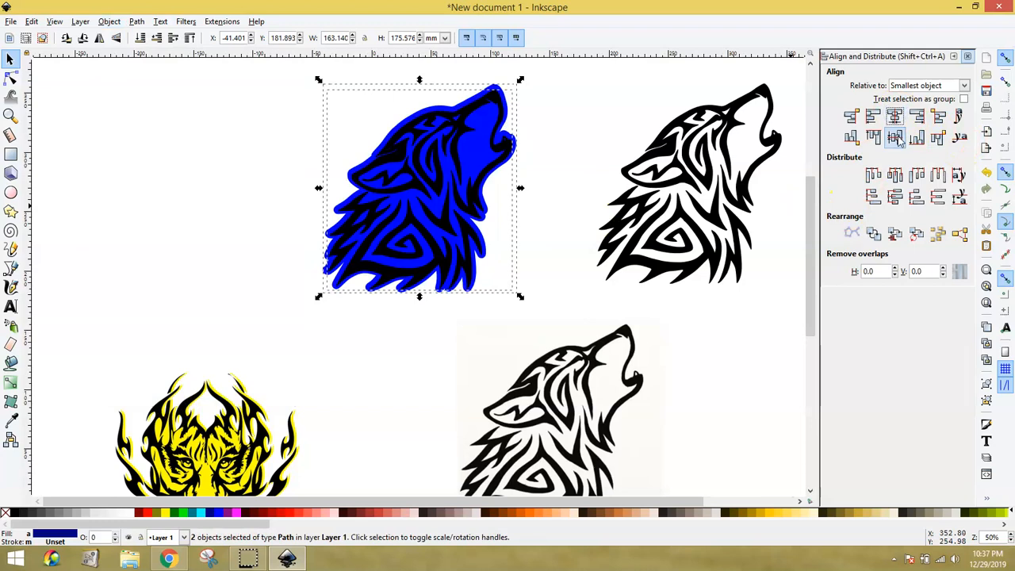
pyautogui.click(894, 137)
pyautogui.click(779, 288)
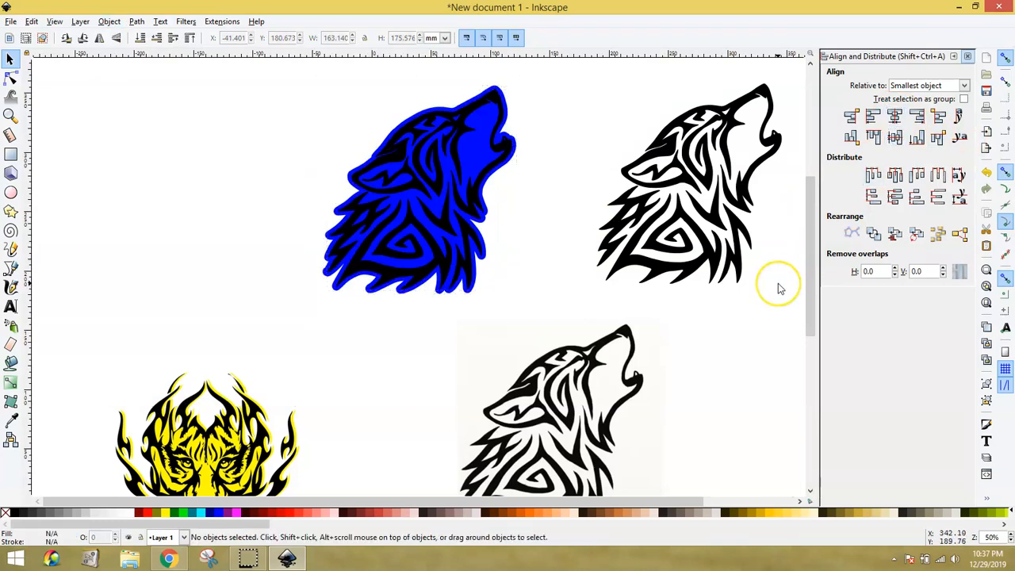
# Delete the original wolf image and the spare black wolf trace, keeping only the blue-backed wolf and yellow-backed tiger
pyautogui.press('-')
pyautogui.press('-')
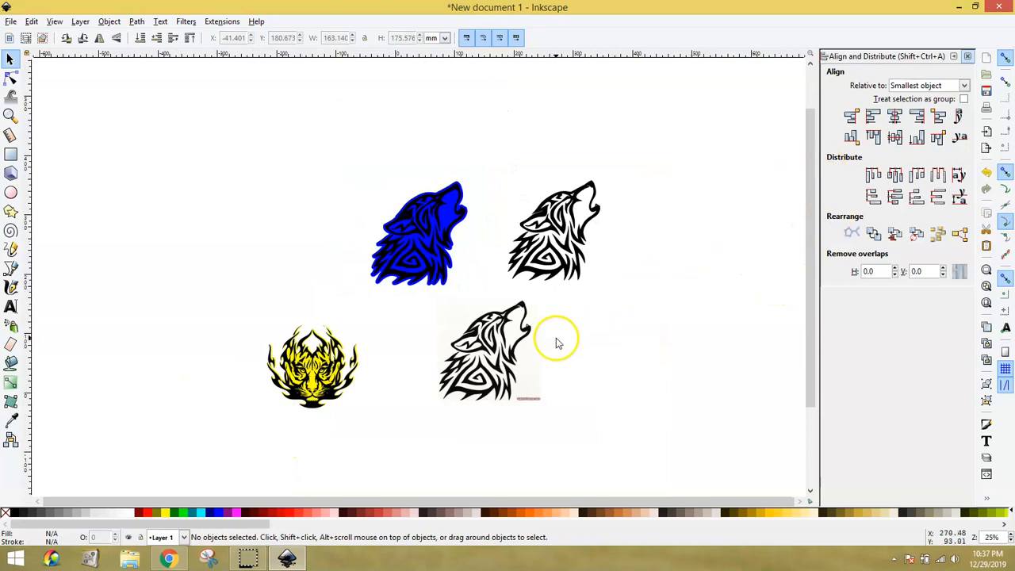
pyautogui.click(505, 363)
pyautogui.press('Delete')
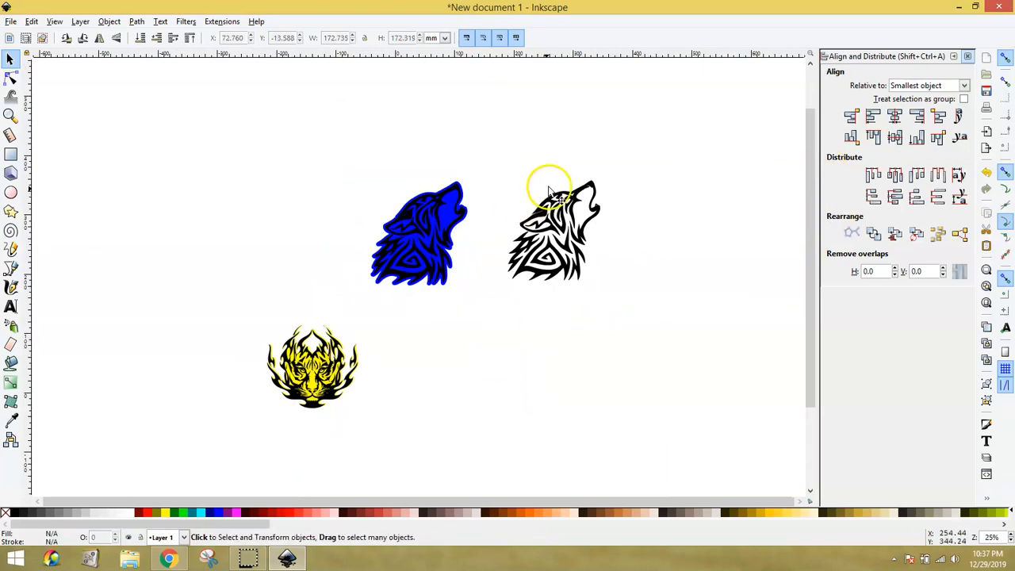
pyautogui.click(581, 244)
pyautogui.press('Delete')
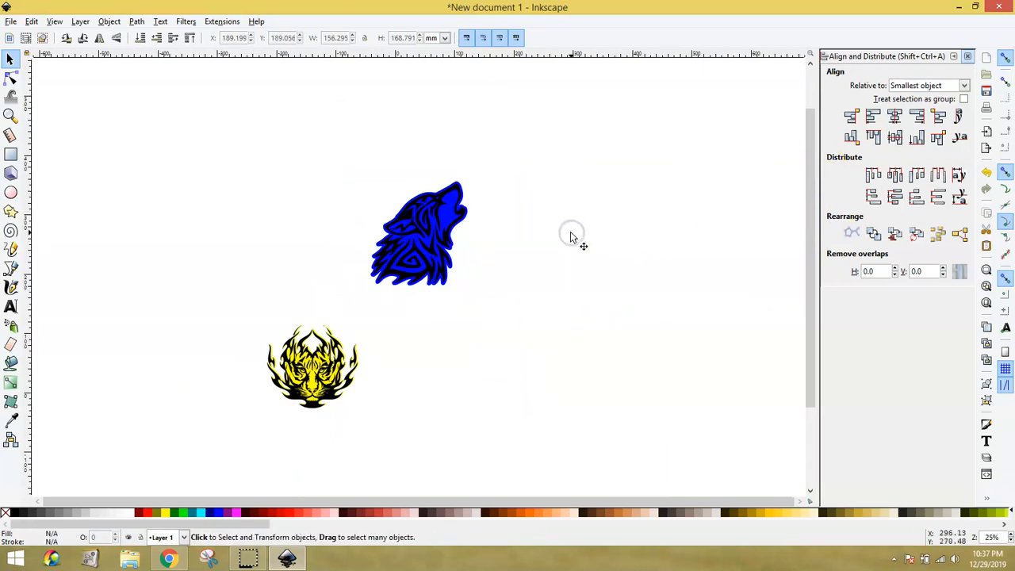
pyautogui.click(532, 275)
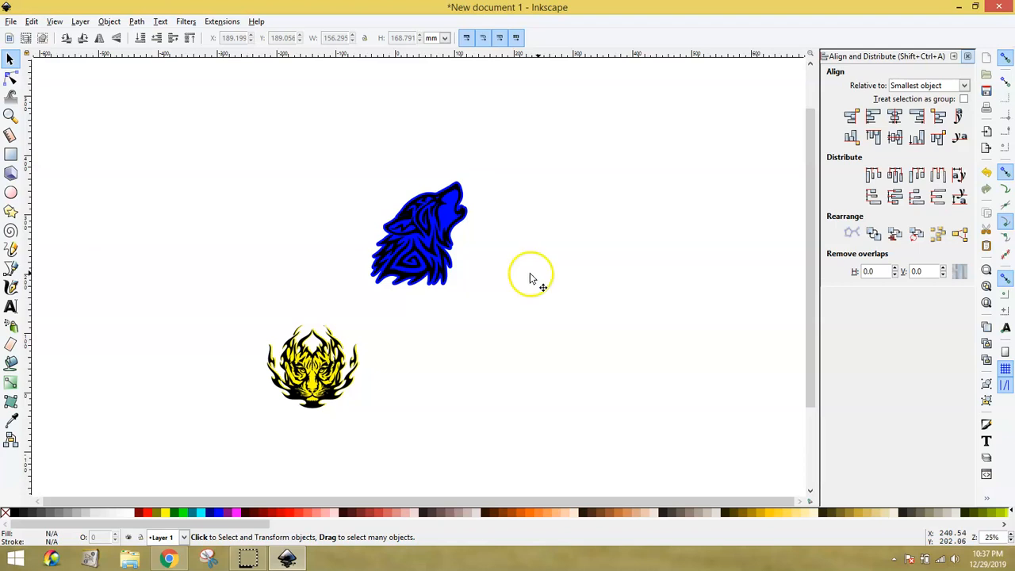